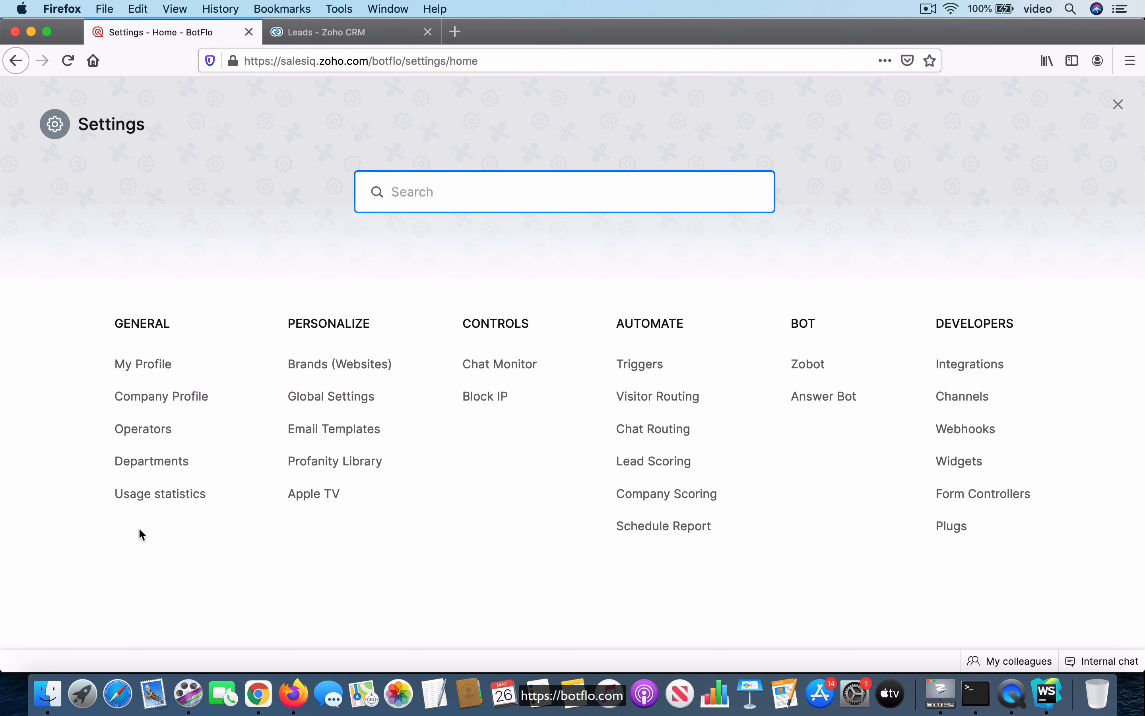
Review the existing departments and brands in the settings
click(150, 460)
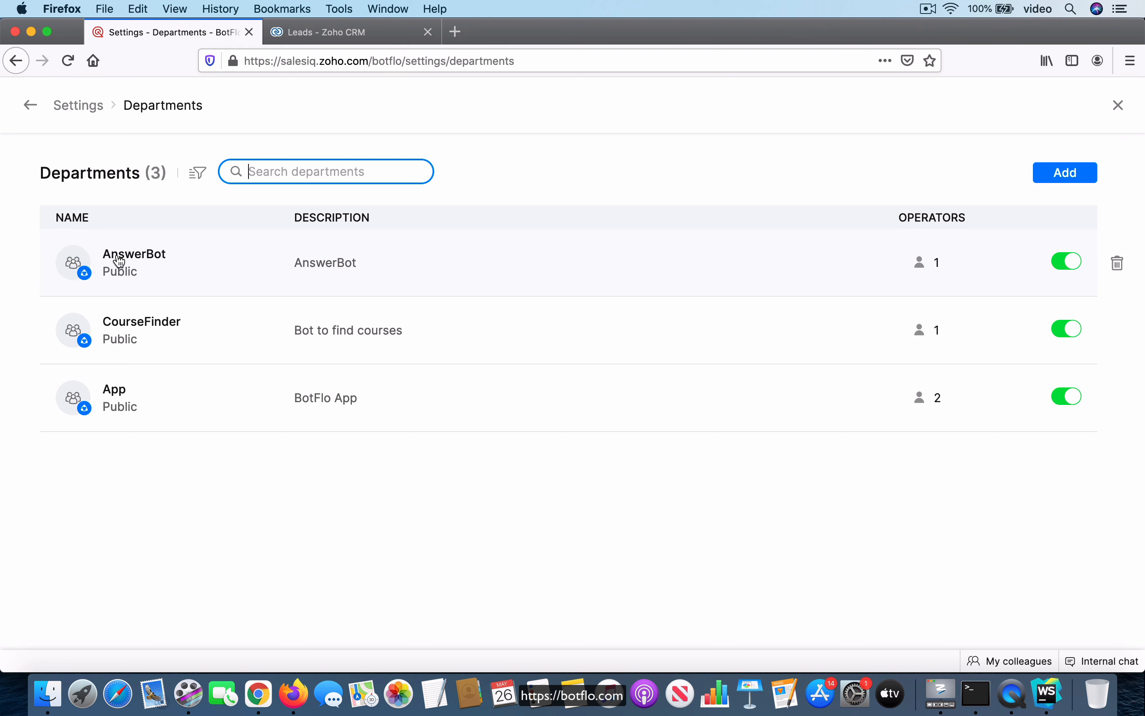
click(1118, 105)
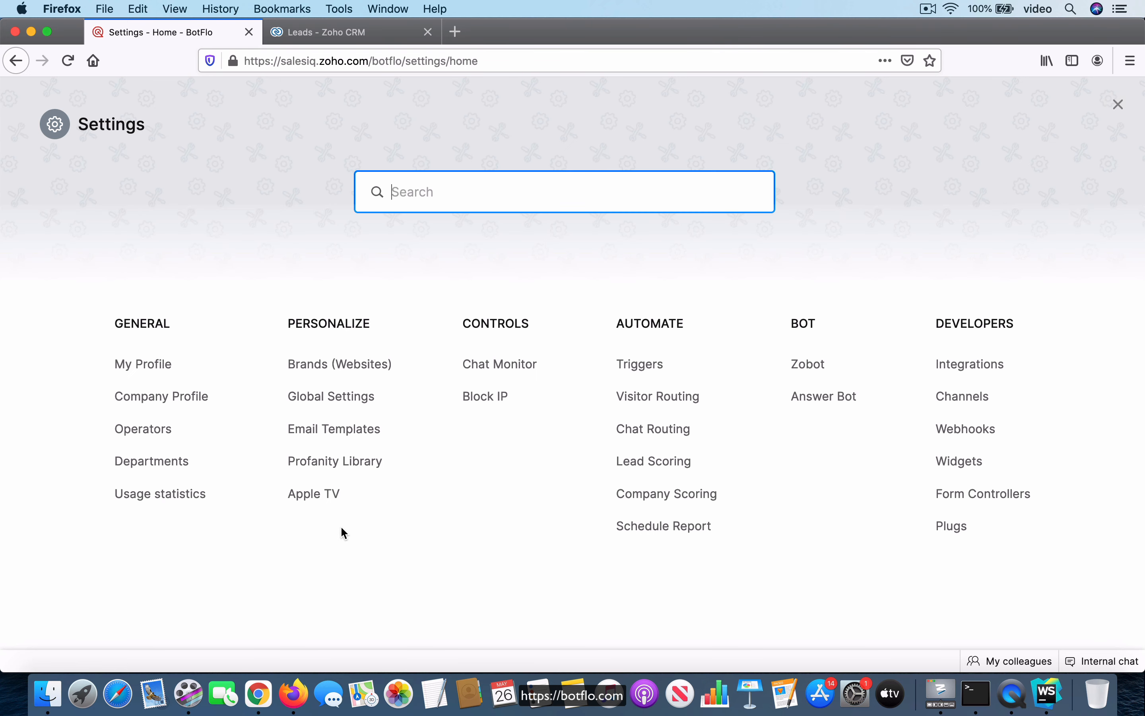
click(344, 364)
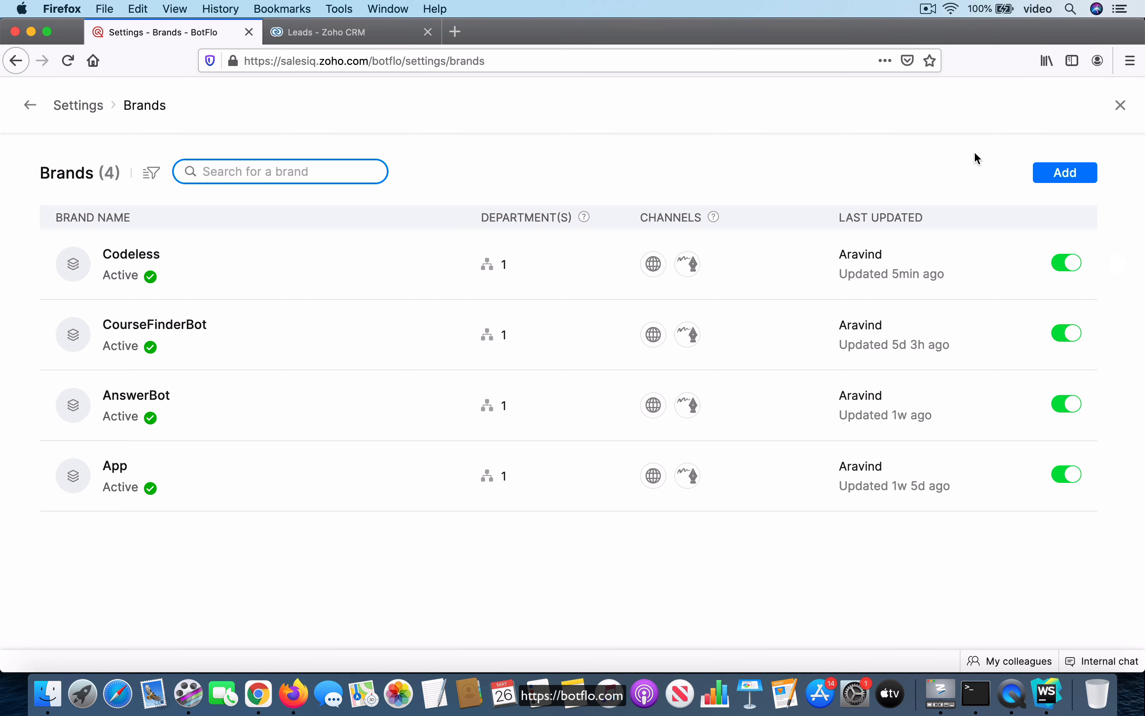
click(1122, 106)
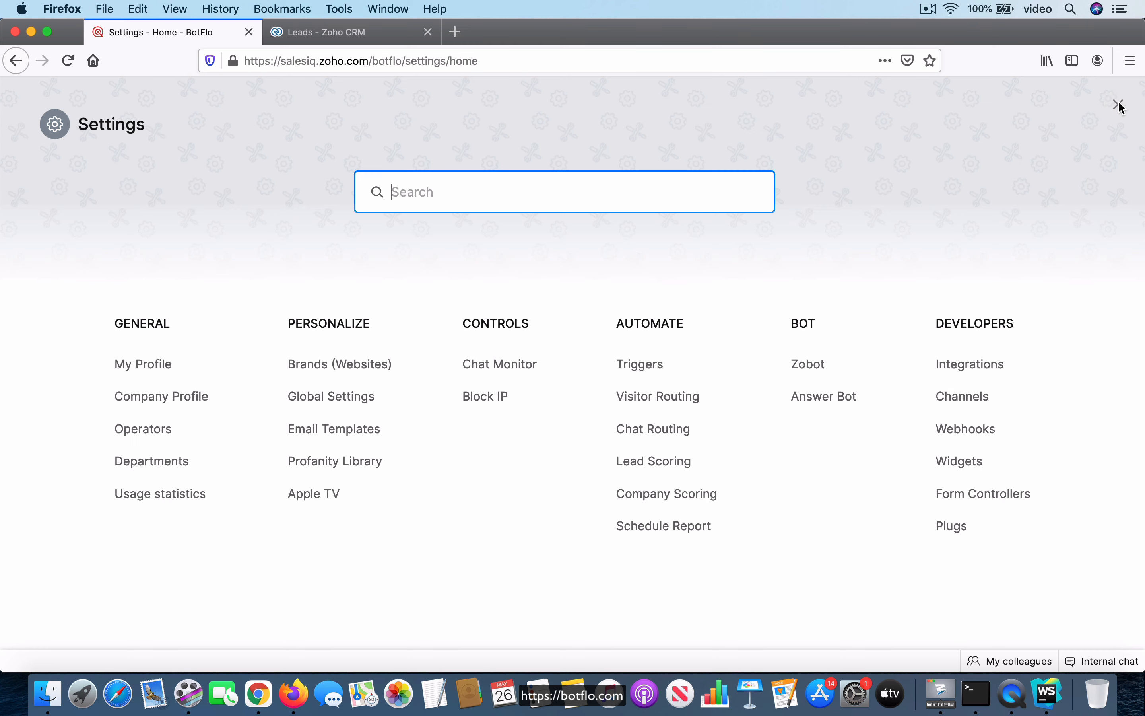
Start adding a new Zobot named Demo on the Codeless bot builder platform and continue
click(811, 370)
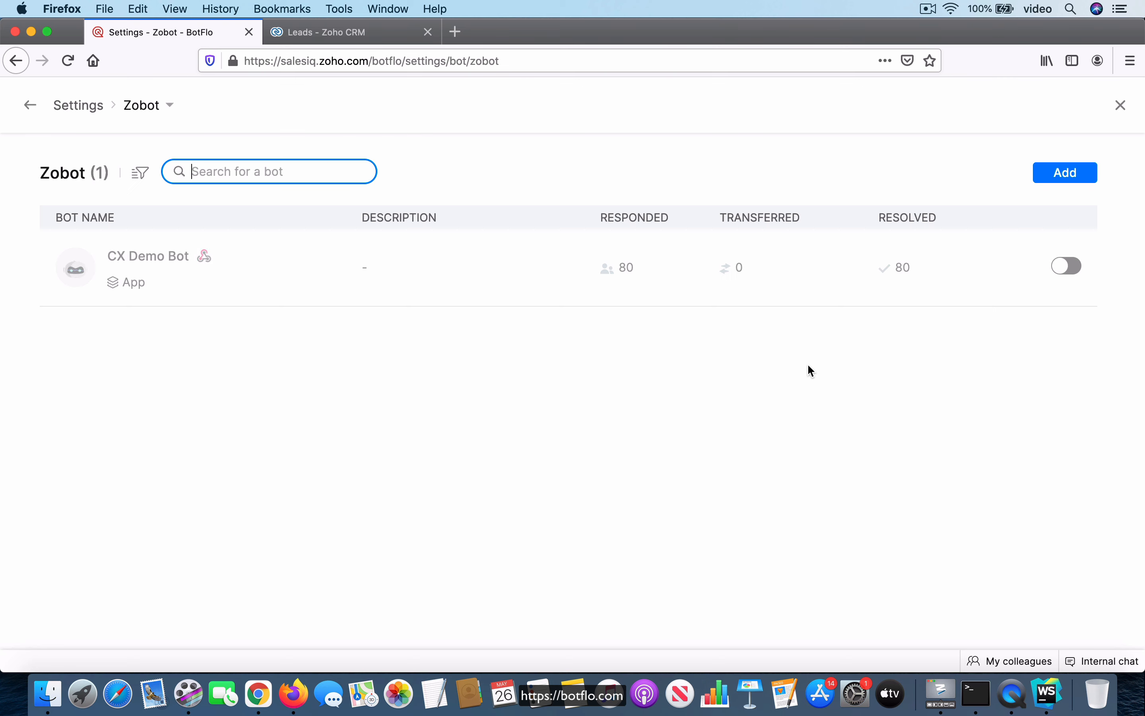
click(1068, 174)
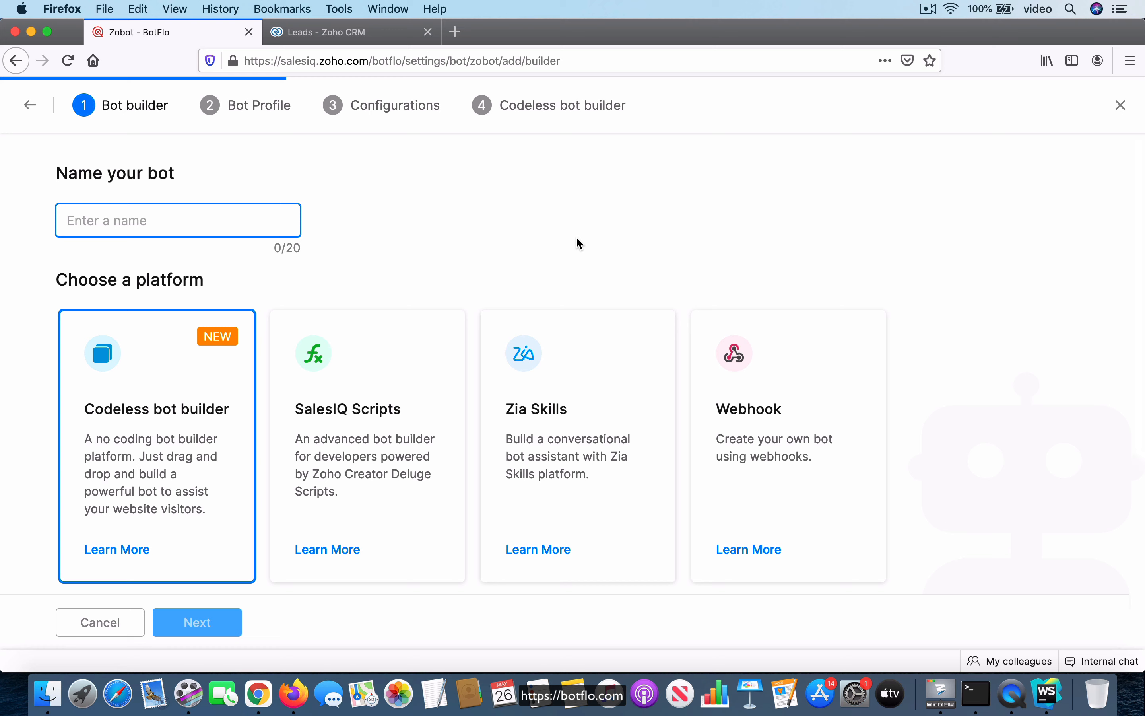
text(Demo)
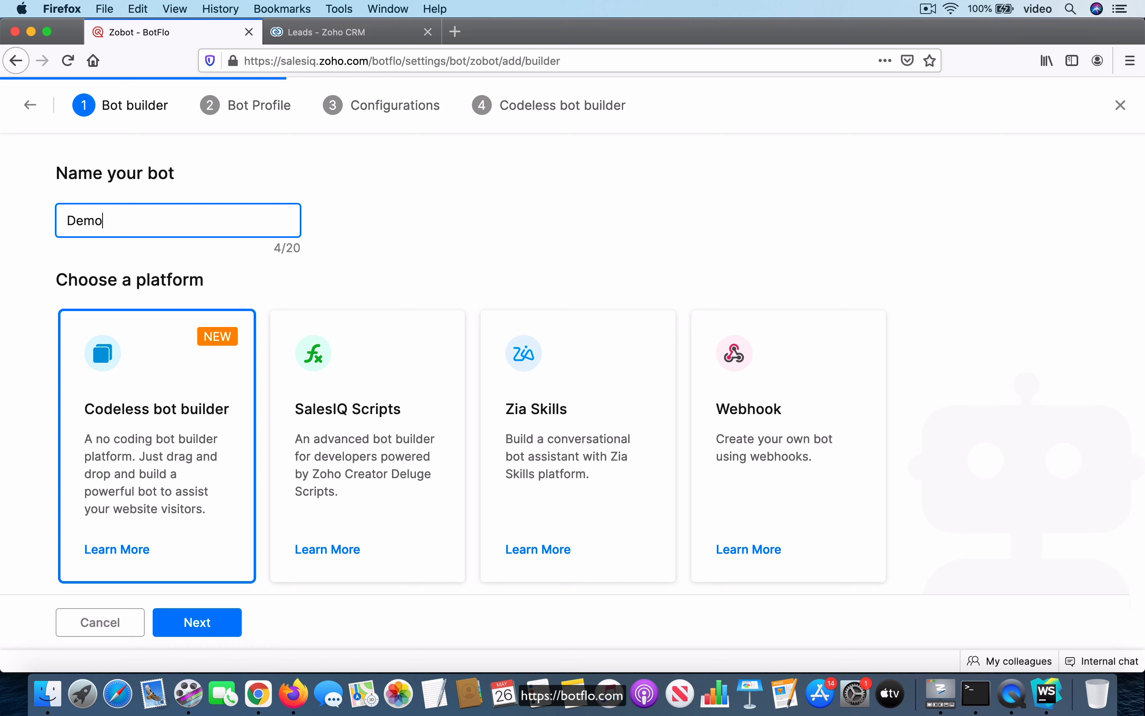
scroll(451, 334, down, 5)
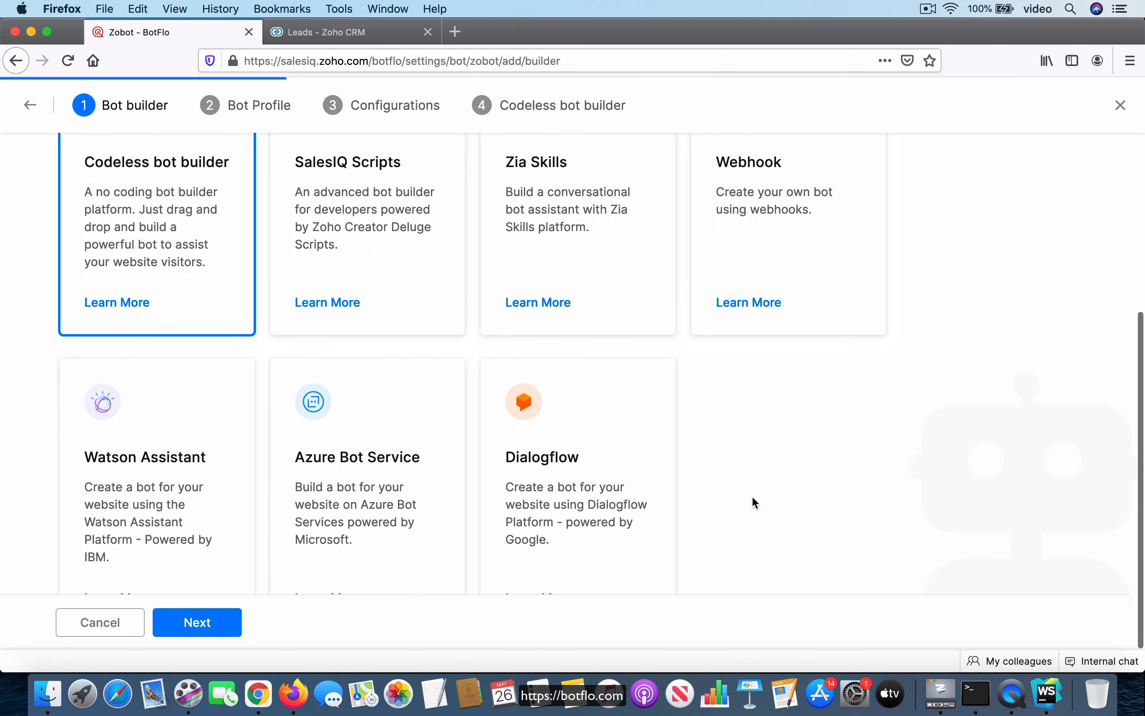
scroll(296, 346, up, 4)
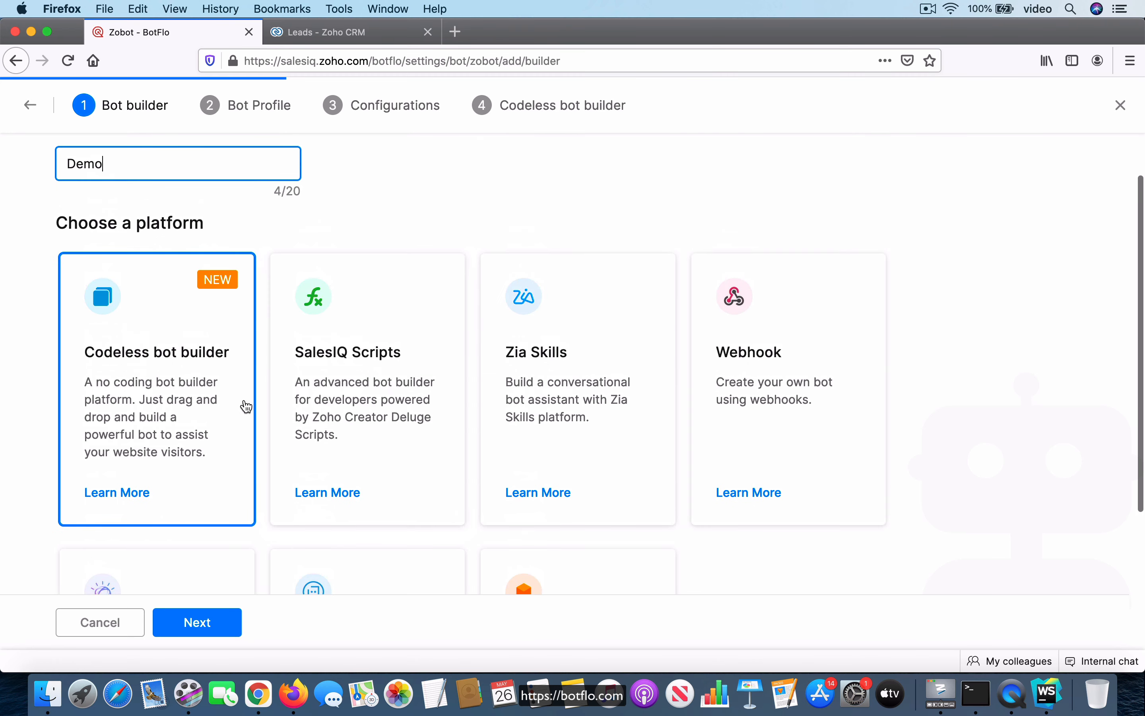
click(209, 626)
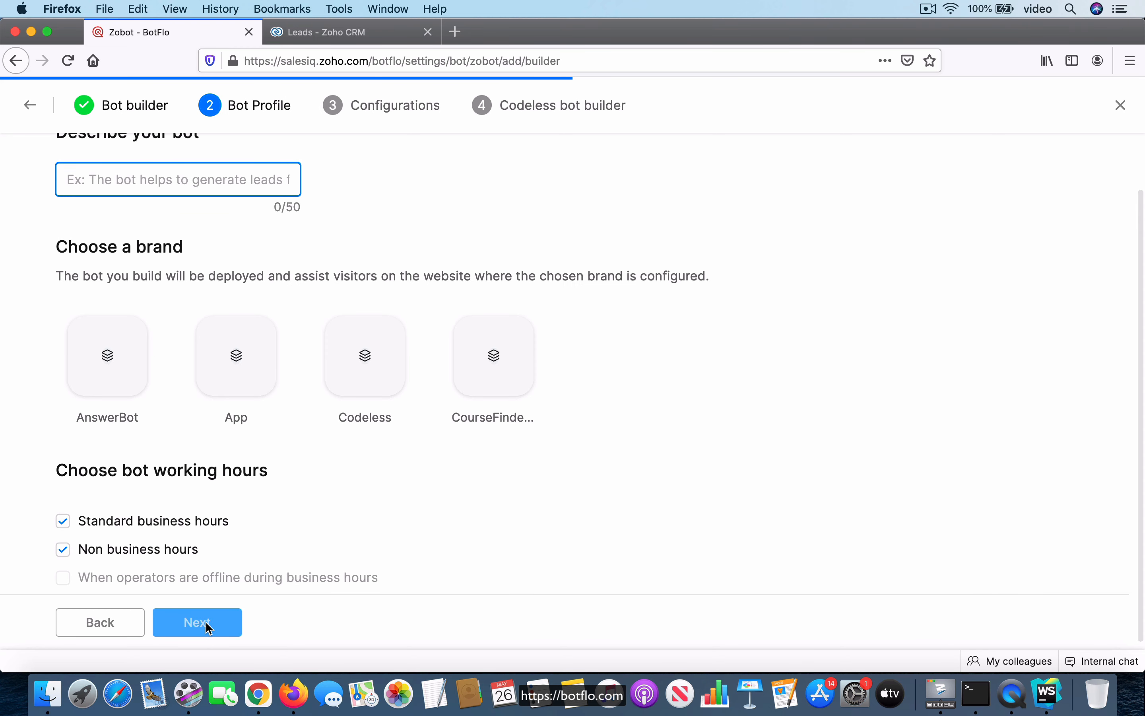
Choose the Codeless brand, describe the bot as "This is a demo of the codeless builder", and continue
click(372, 362)
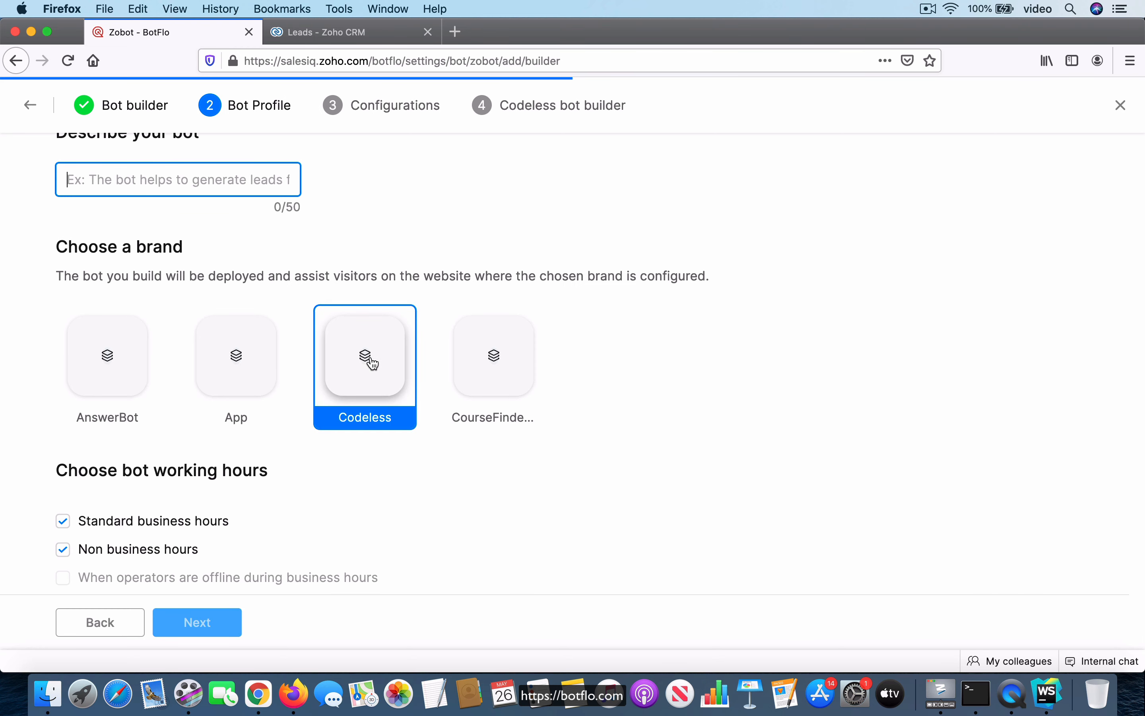
scroll(422, 342, up, 2)
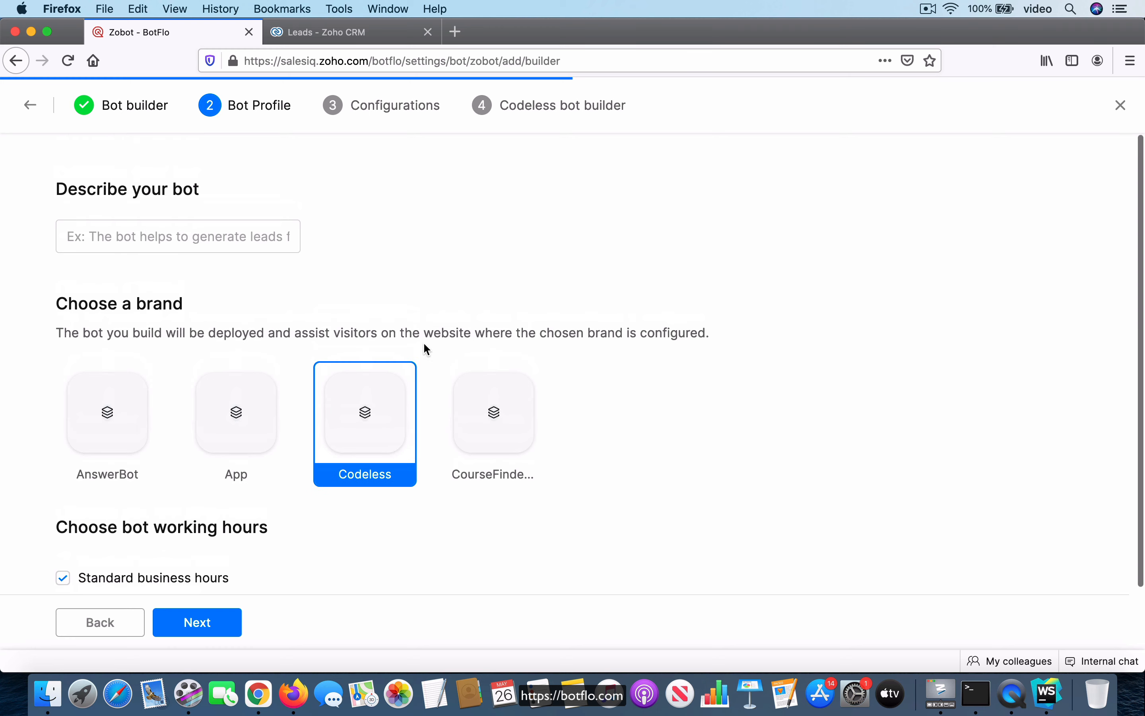
click(234, 234)
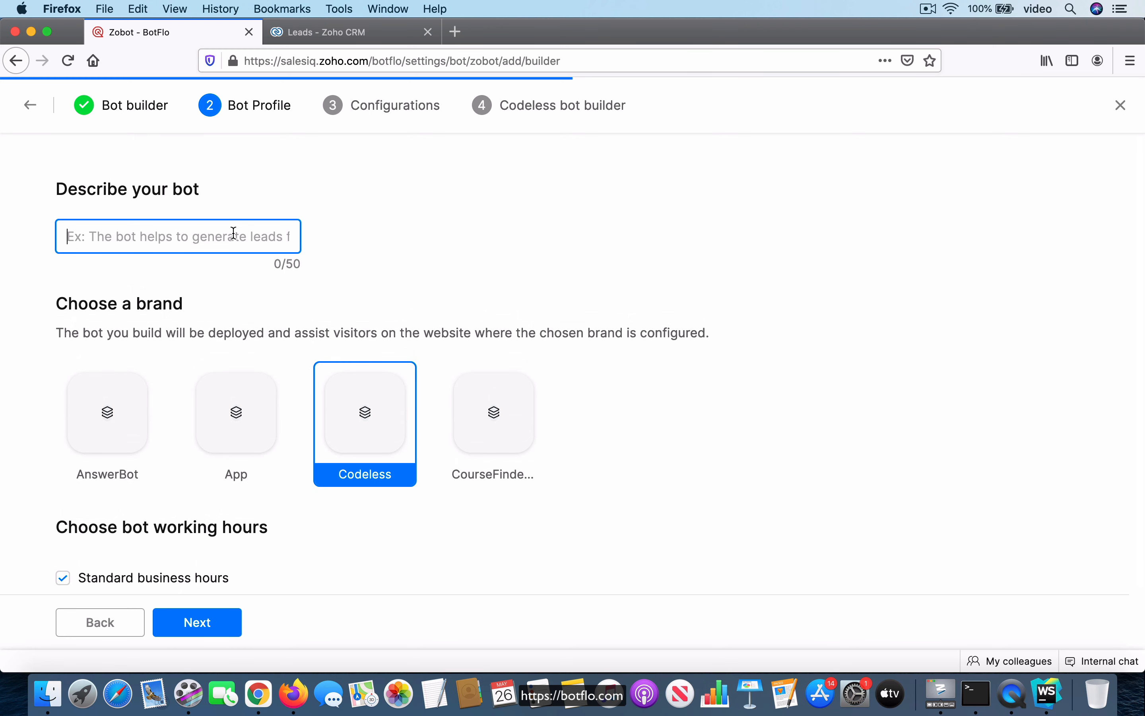
text(This is a demo b)
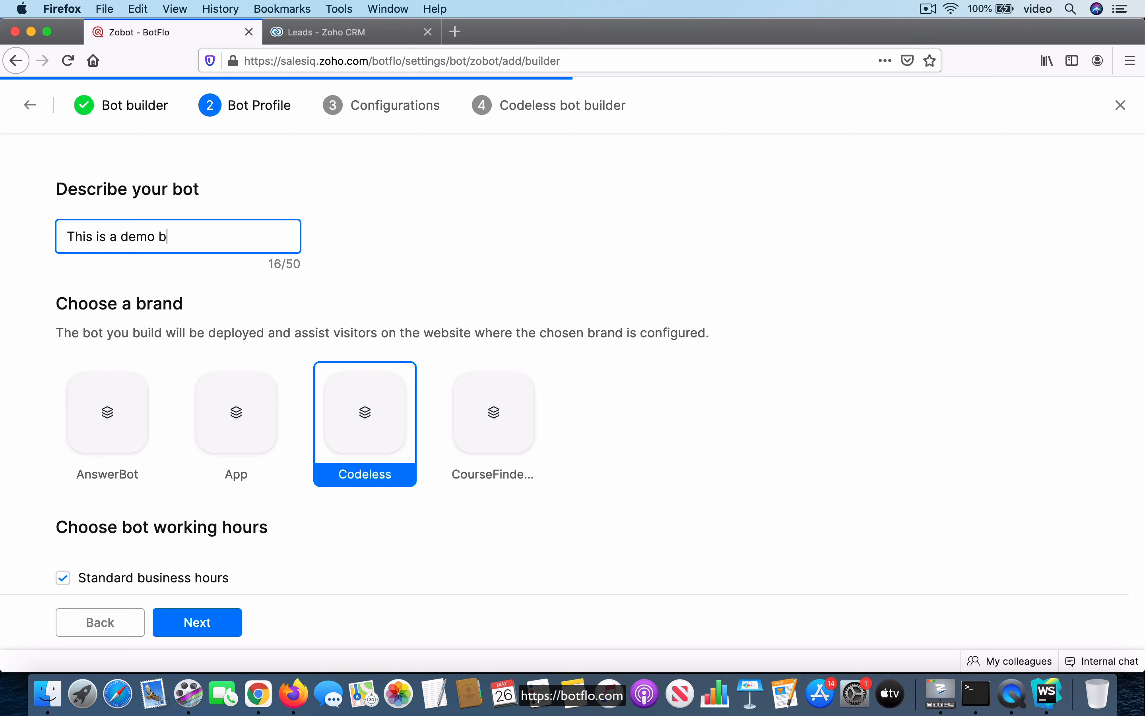
key(BackSpace)
text(of the codeless builder)
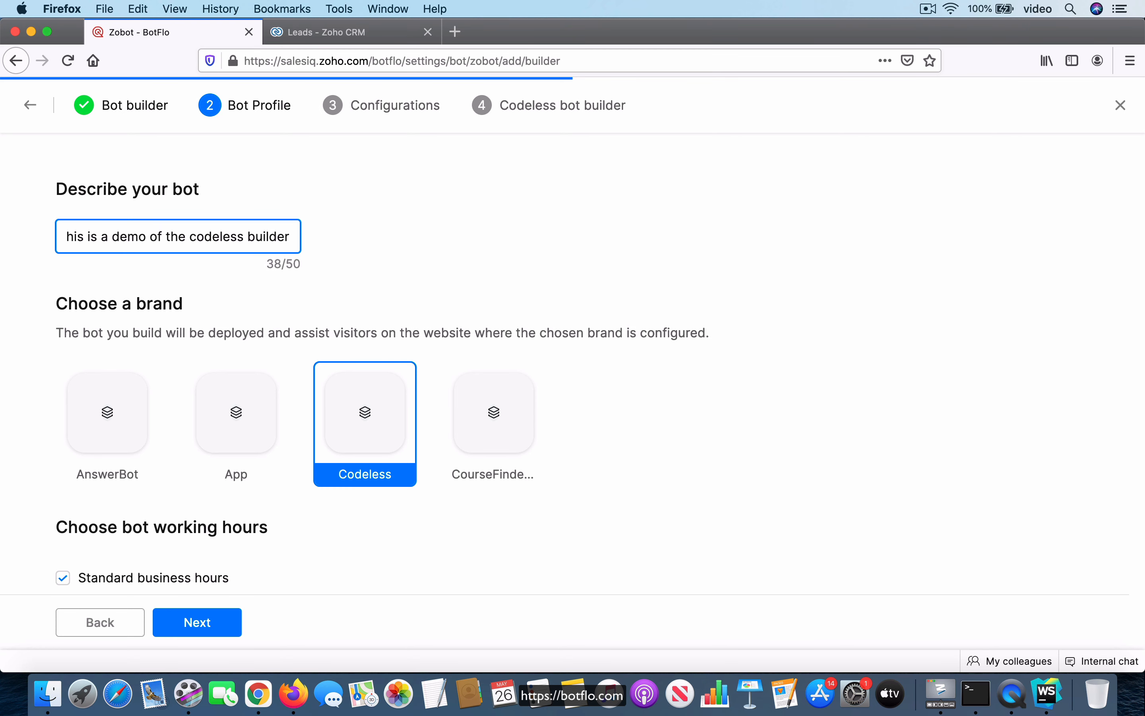
scroll(597, 316, down, 3)
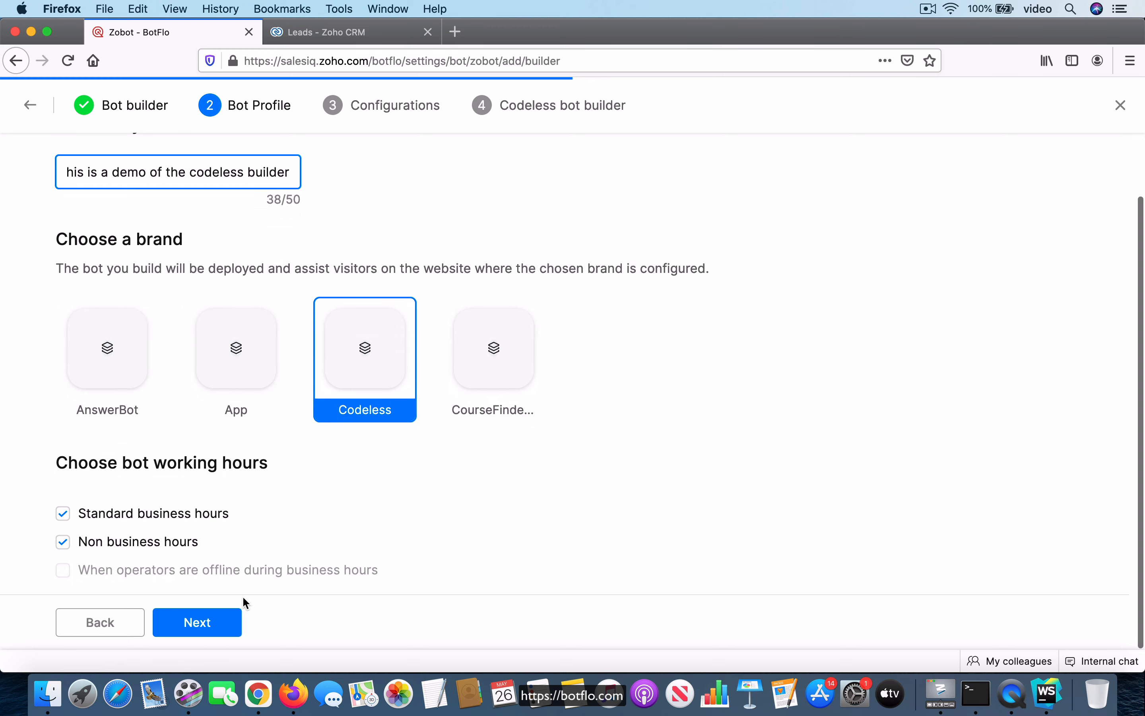
click(207, 622)
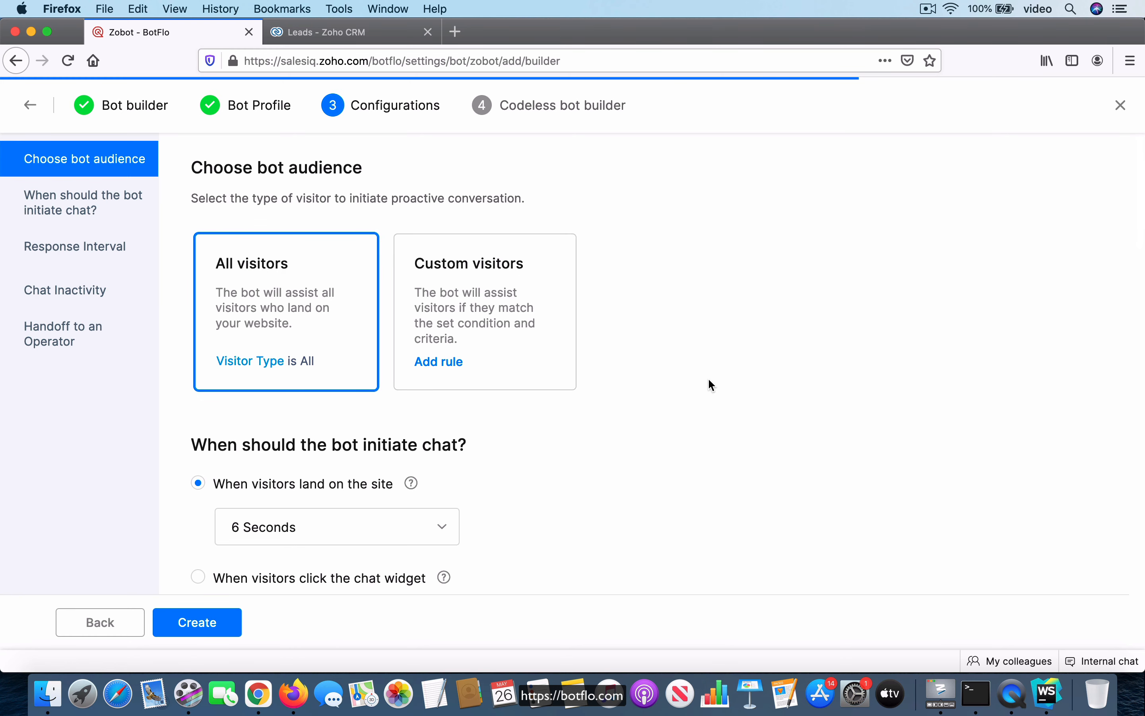
Keep the default bot configurations and create the bot
scroll(711, 384, down, 15)
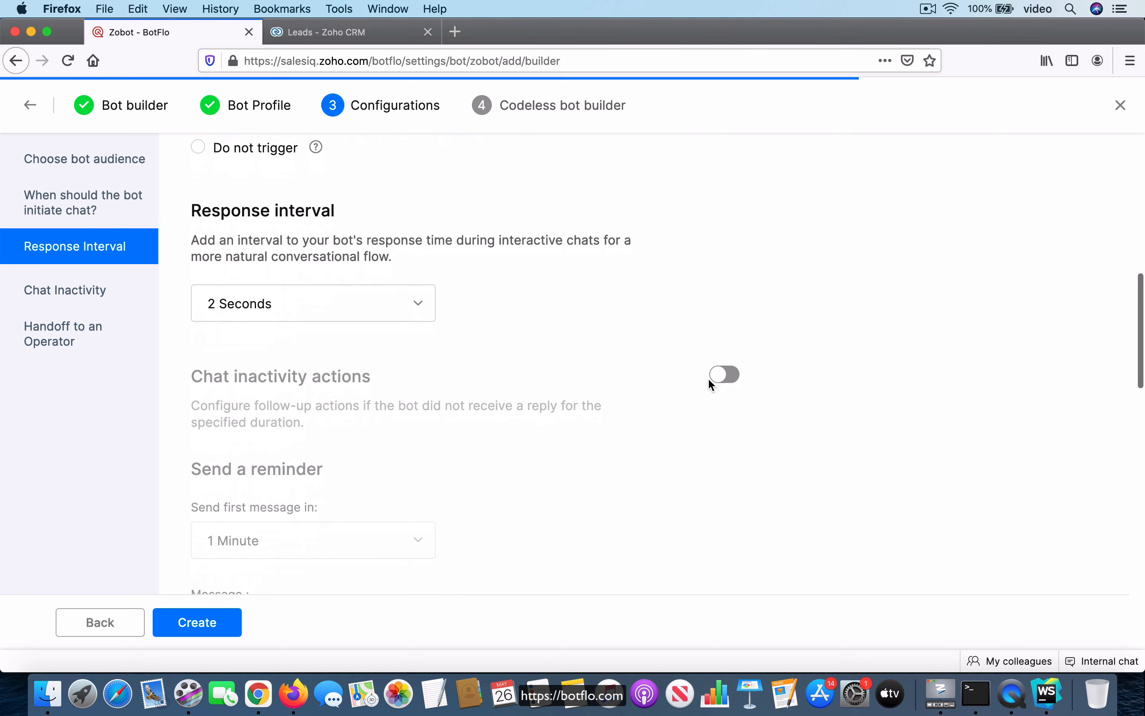
scroll(711, 384, down, 8)
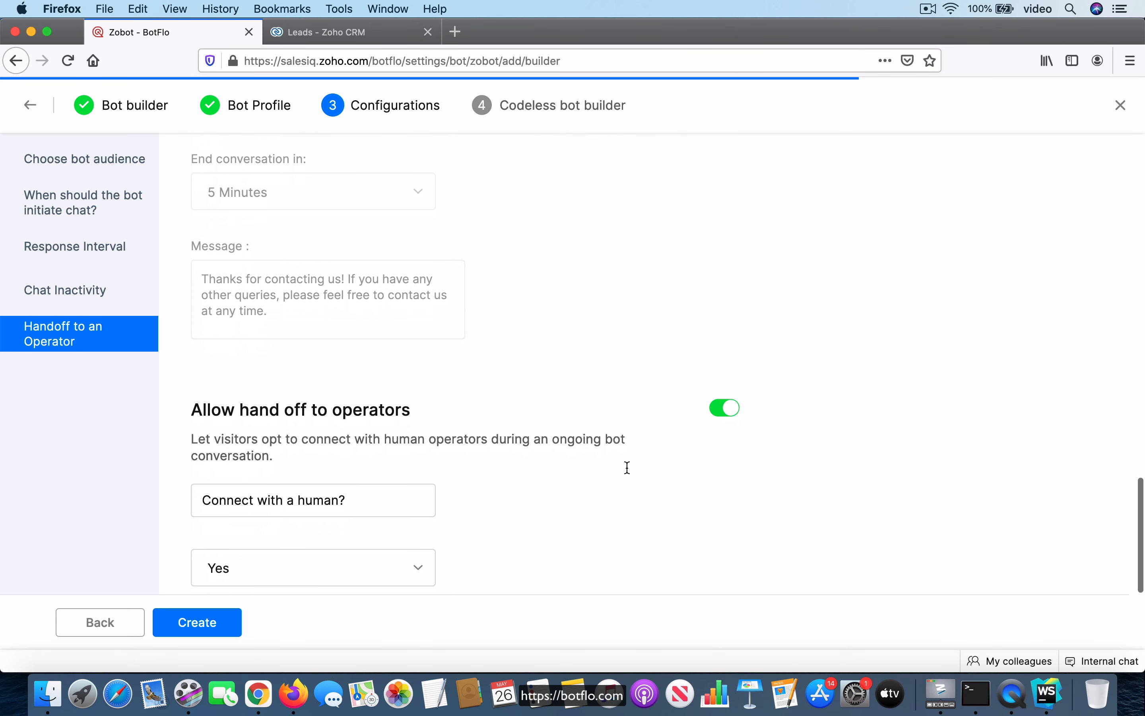
click(209, 624)
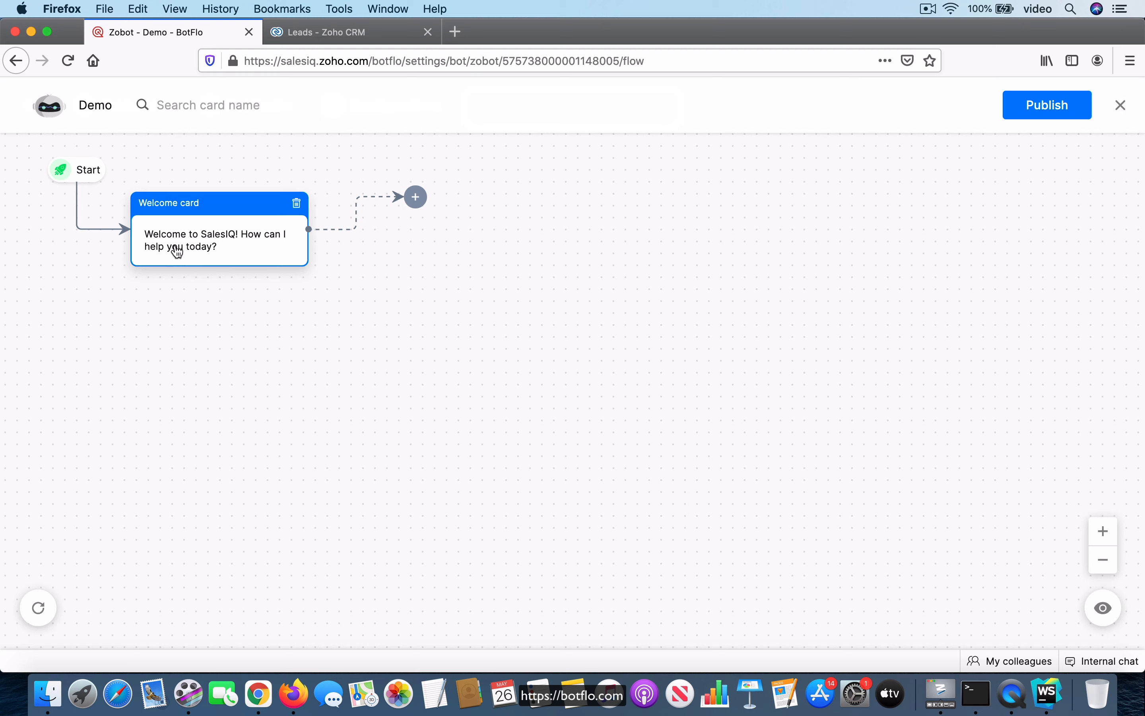
Delete the default Welcome card from the bot flow
click(207, 207)
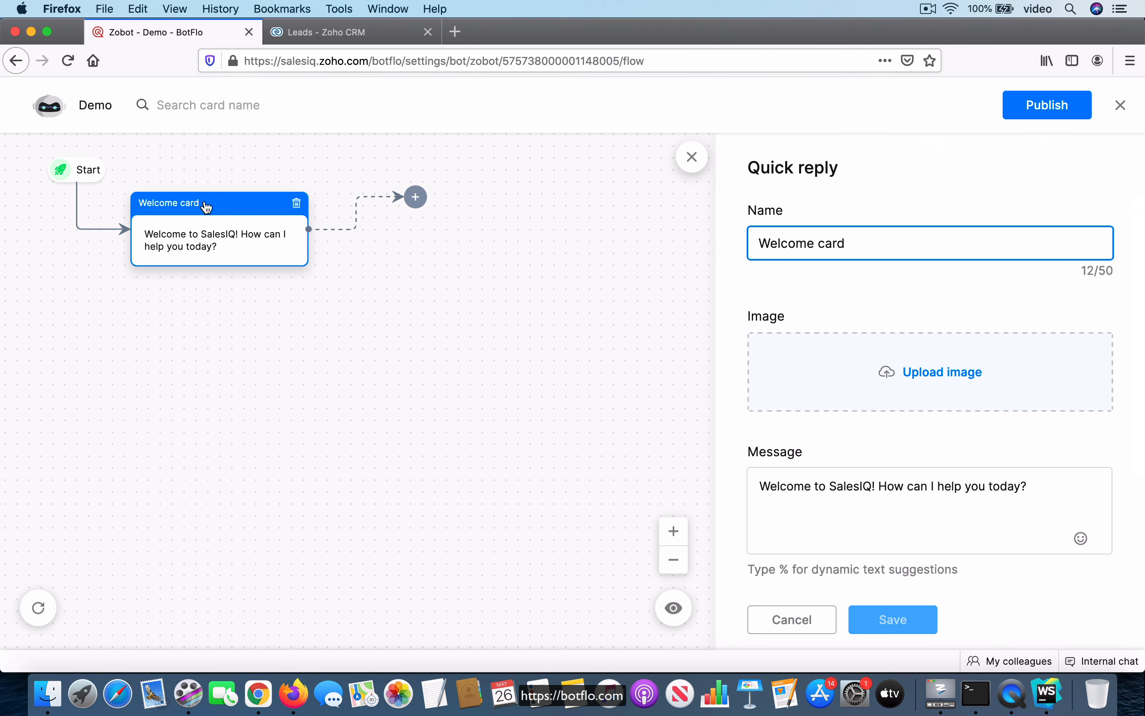
scroll(731, 383, down, 3)
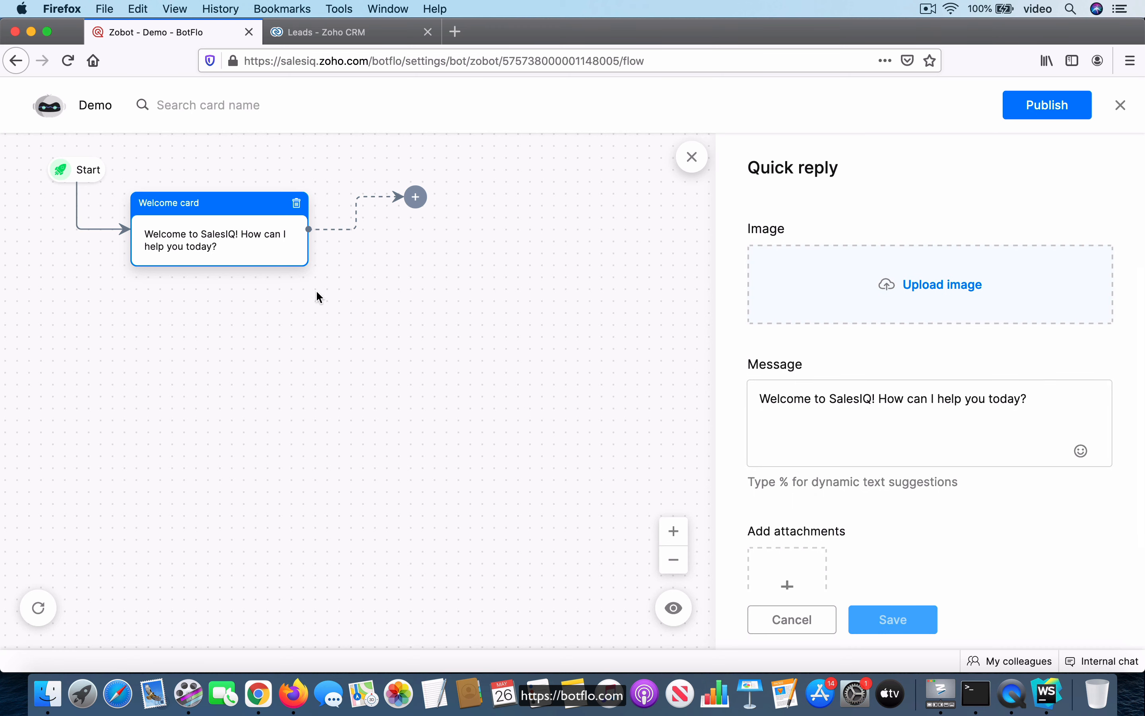
click(298, 207)
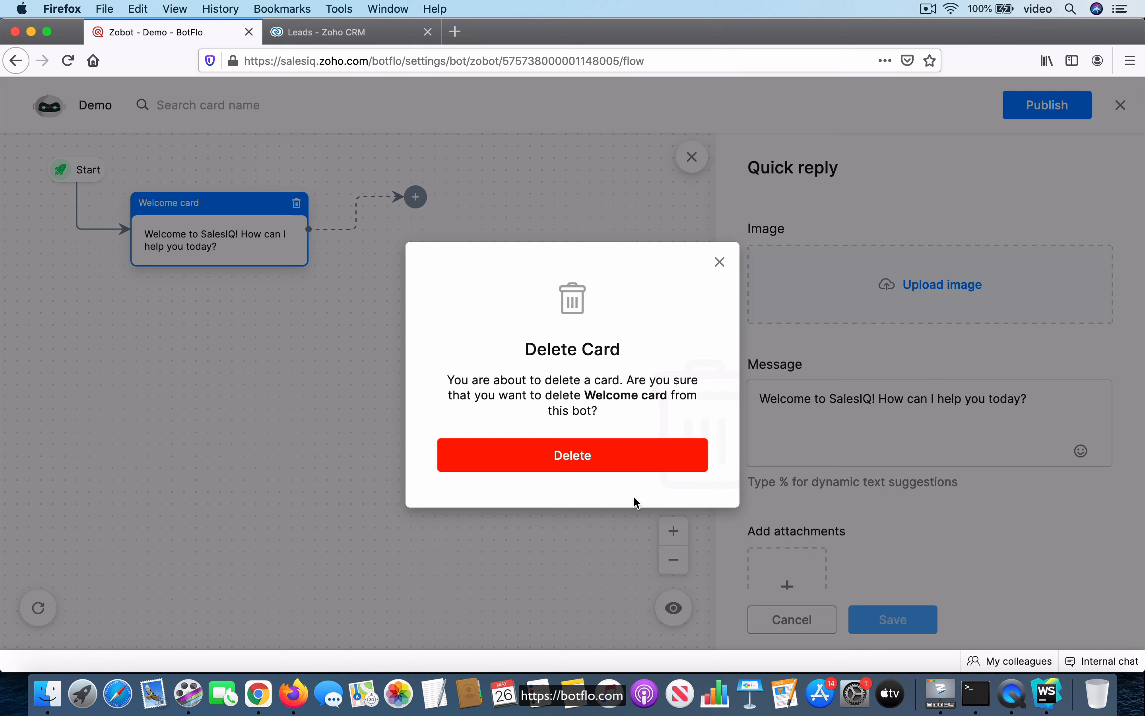
click(612, 467)
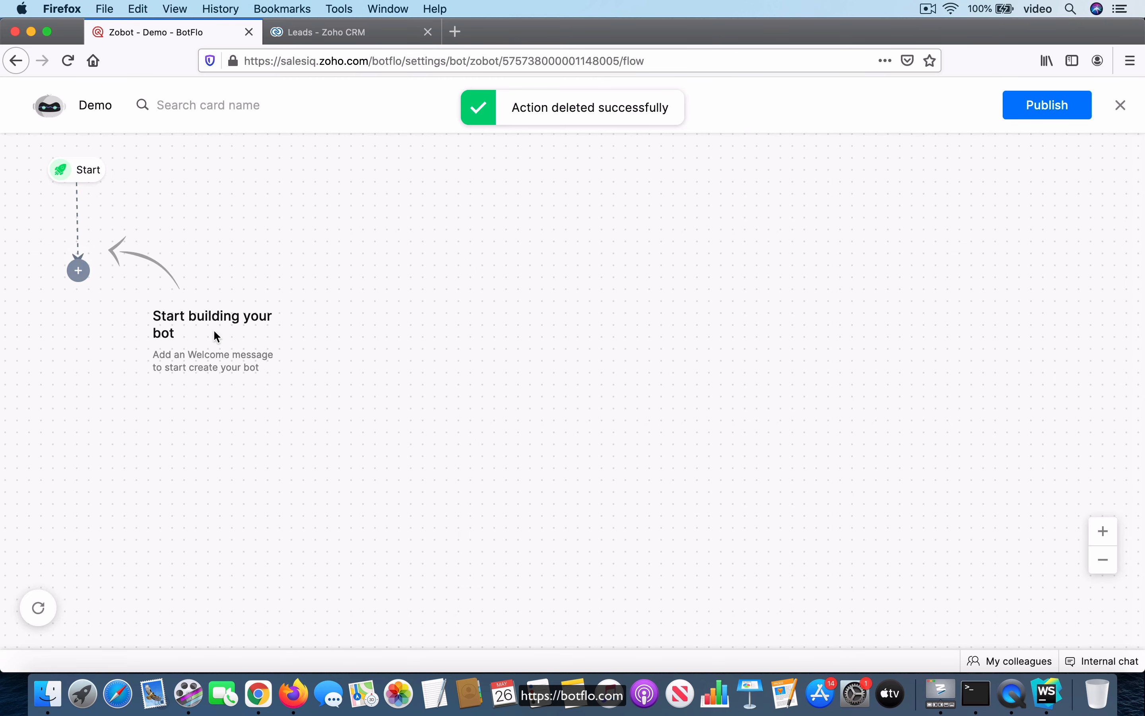
Add a Name data block as the first card after Start
click(79, 274)
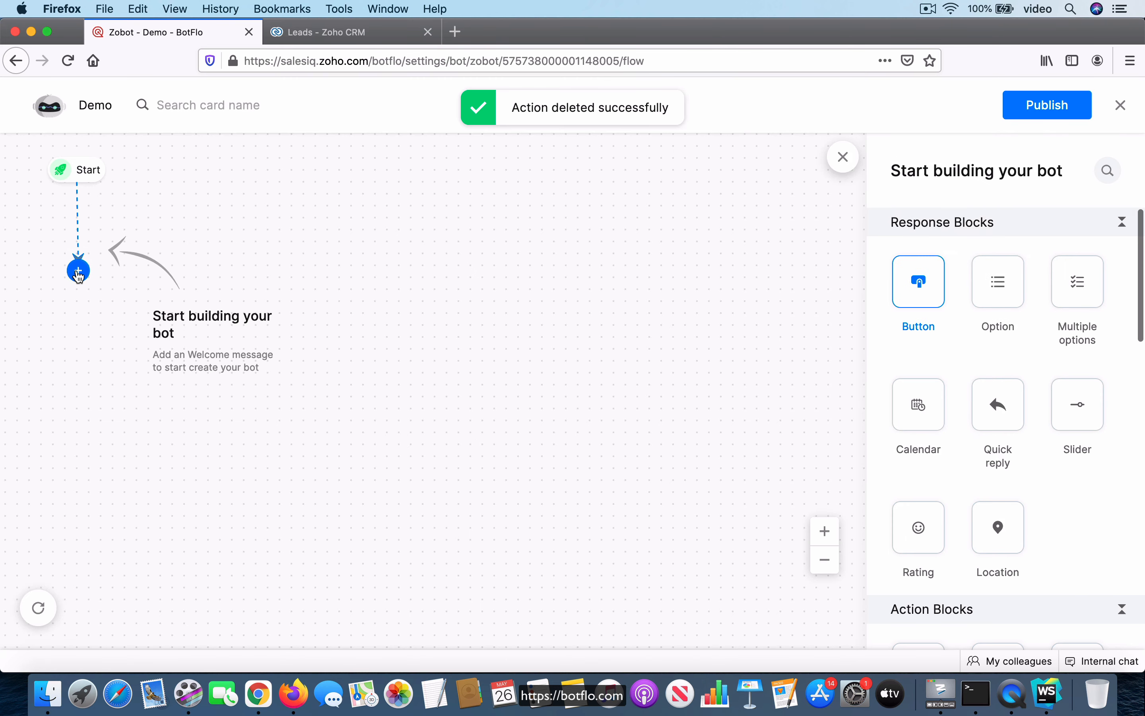
scroll(914, 295, down, 2)
scroll(915, 294, up, 2)
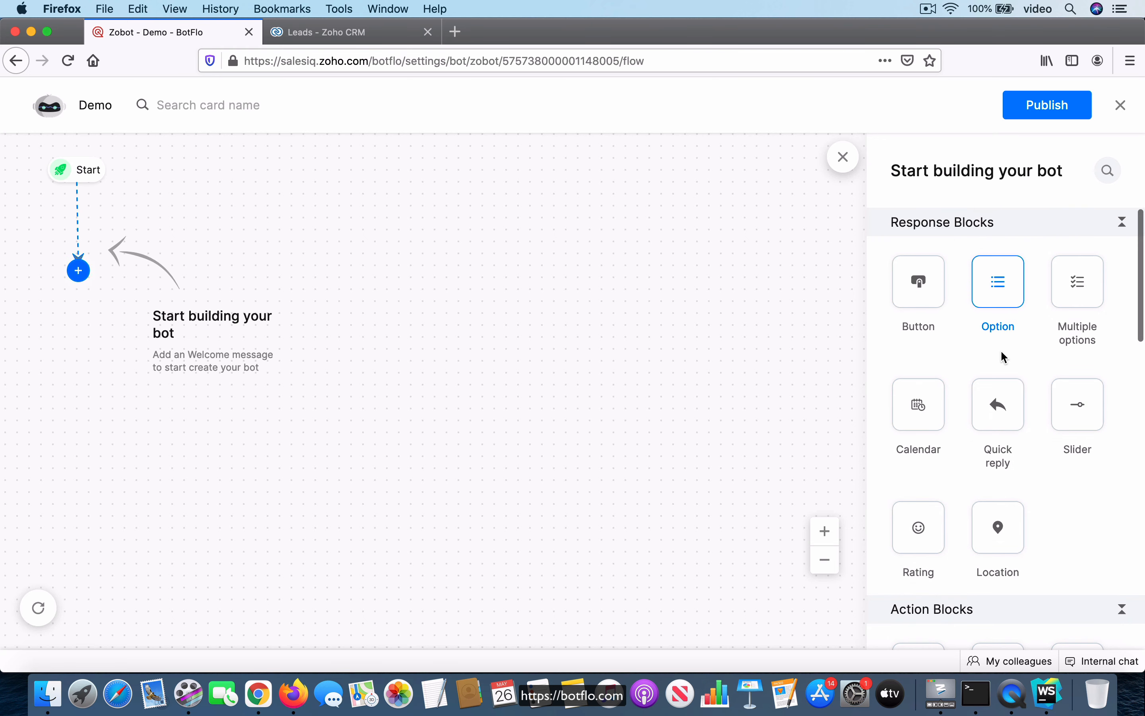
scroll(1029, 395, down, 6)
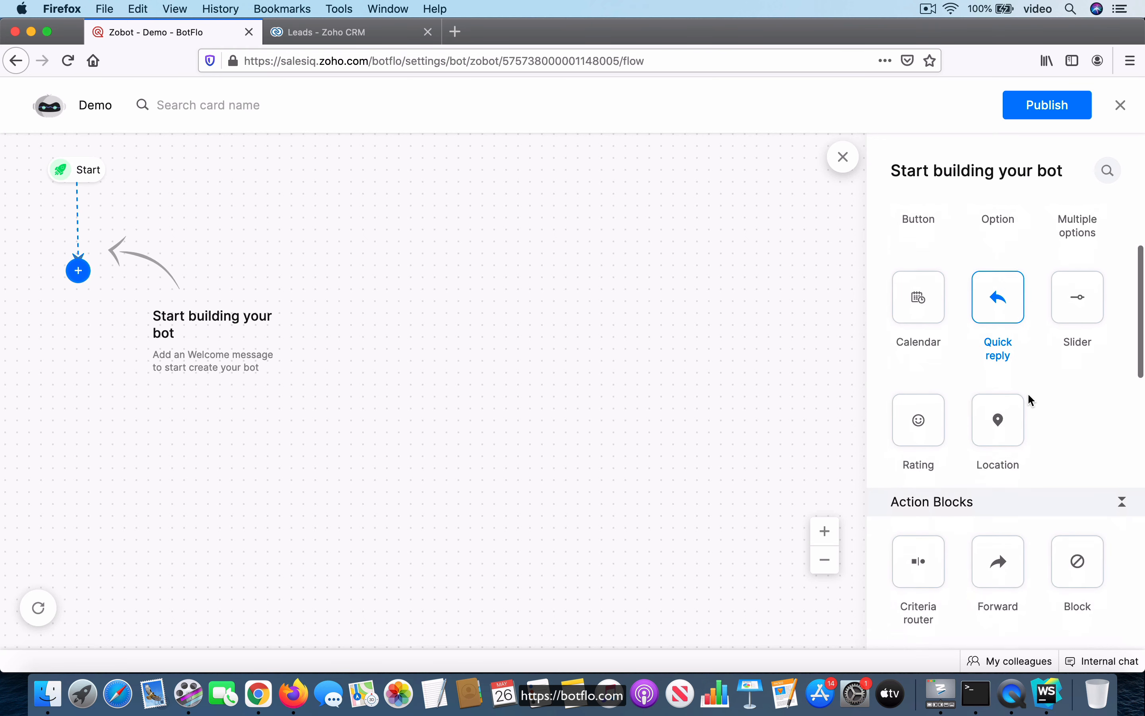
scroll(1029, 395, down, 2)
scroll(1028, 395, up, 7)
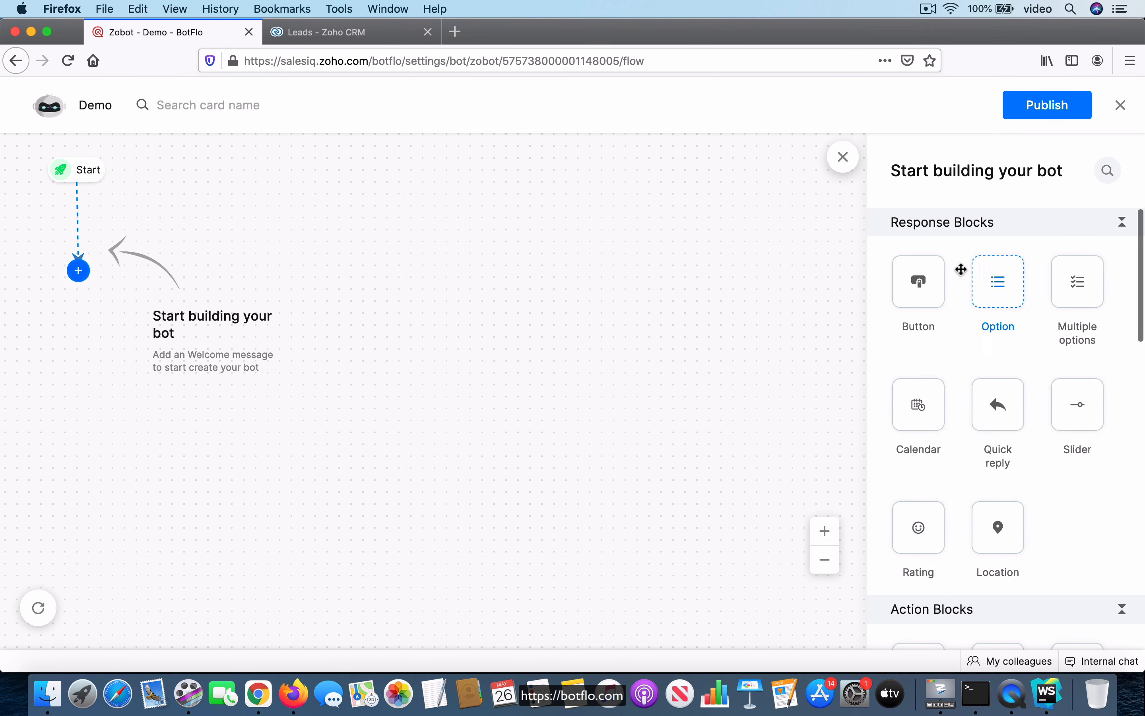
scroll(1058, 473, down, 10)
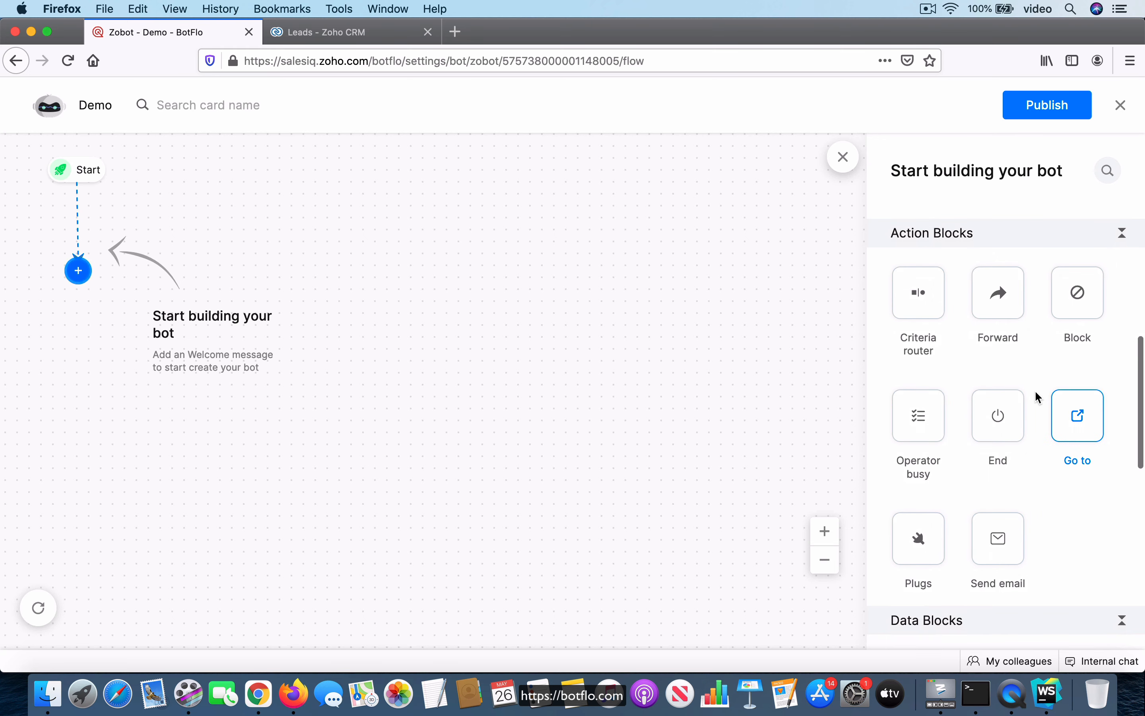
scroll(1048, 426, down, 5)
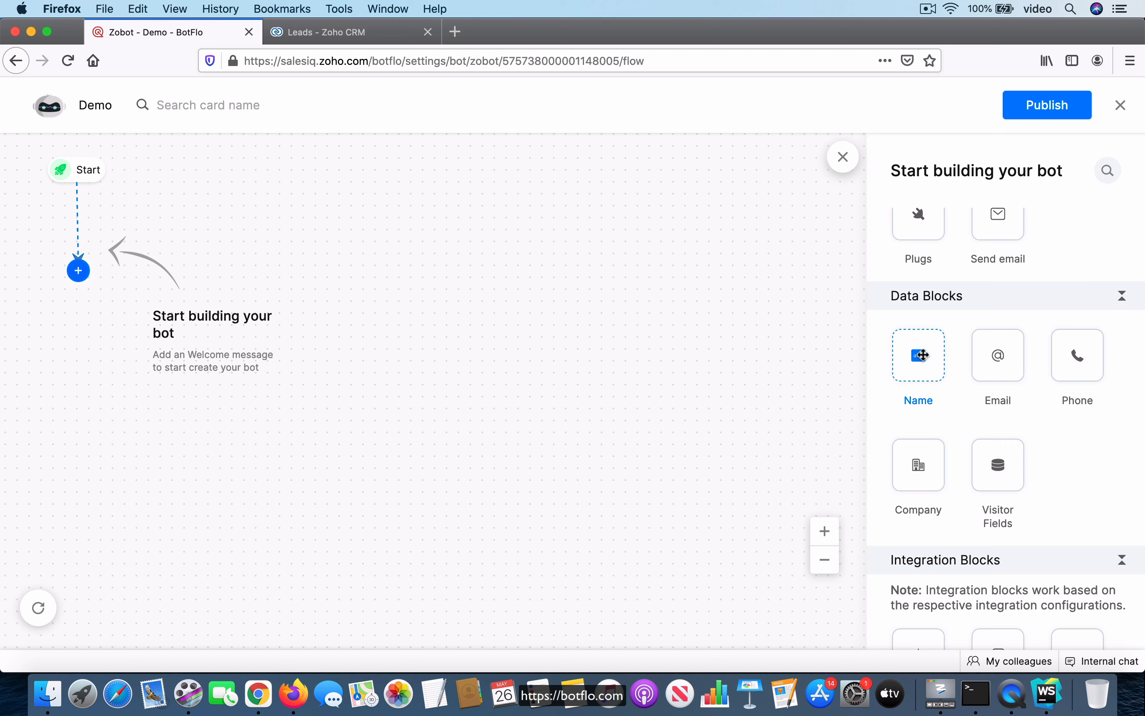
drag(921, 355, 81, 294)
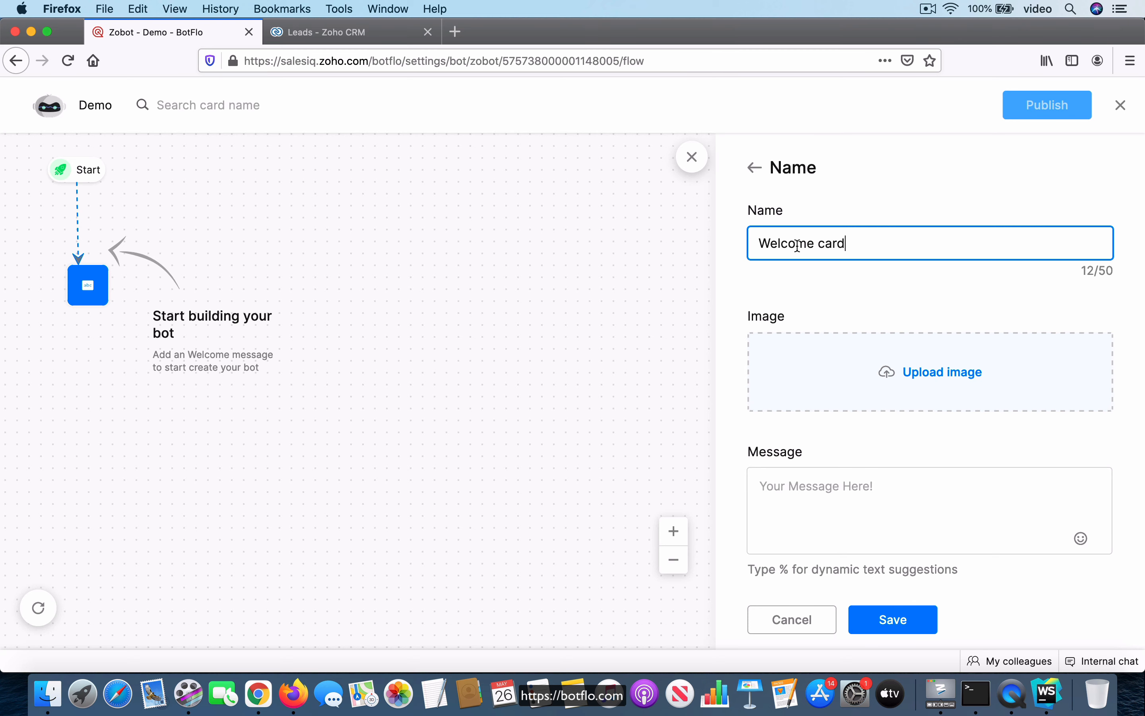
Set the Name card's message to "What is your name?" and save the card
scroll(849, 352, down, 3)
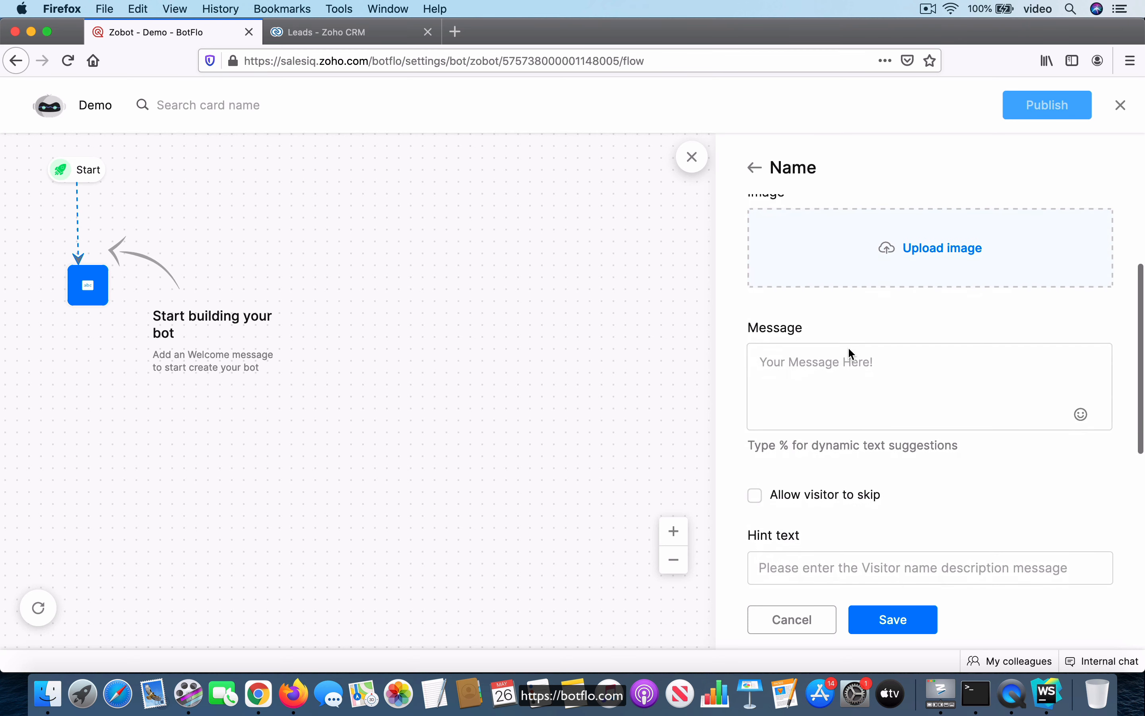
scroll(849, 352, up, 3)
scroll(897, 403, down, 3)
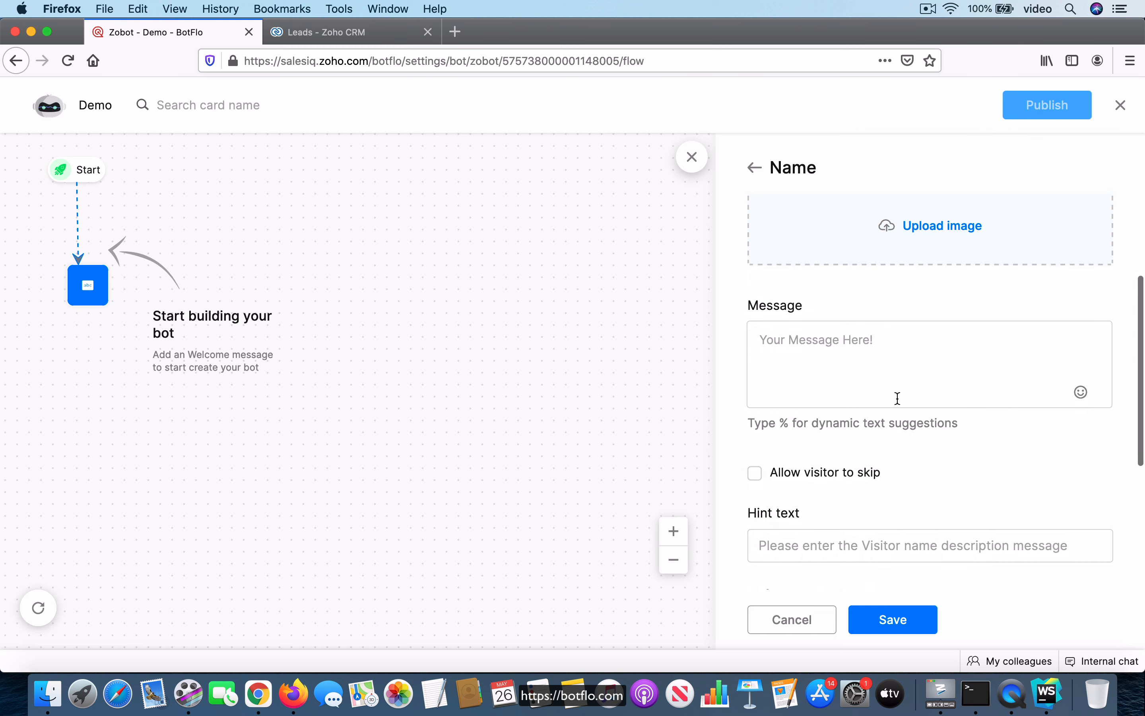
click(843, 355)
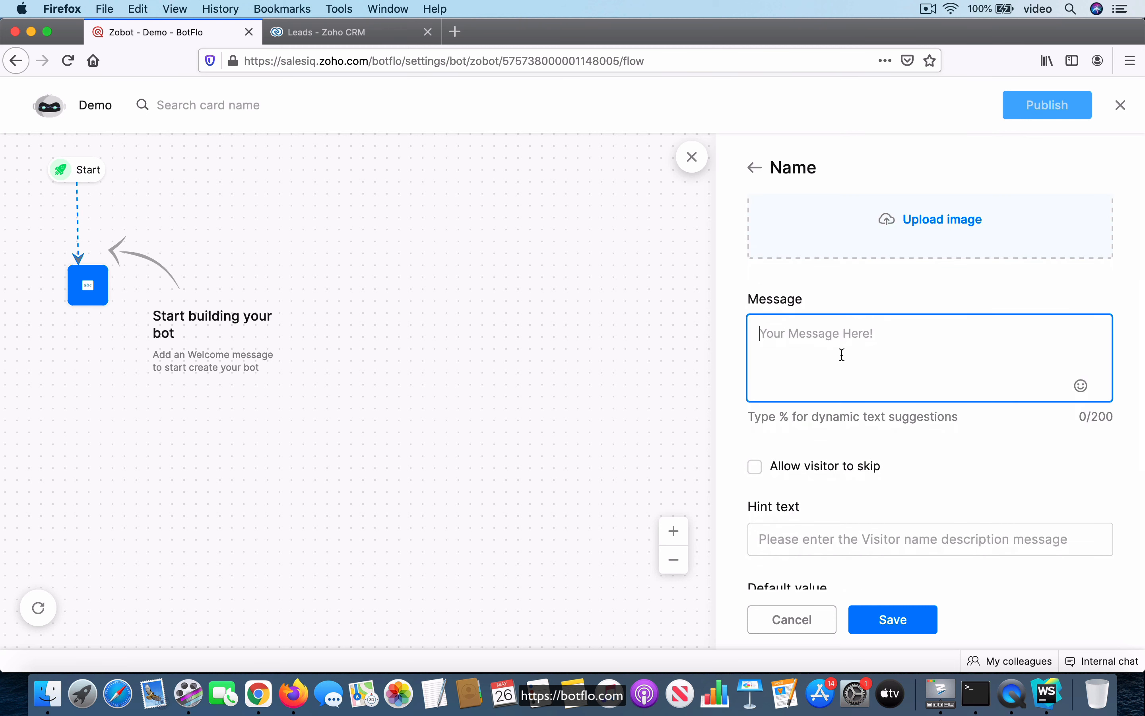
text(What yi)
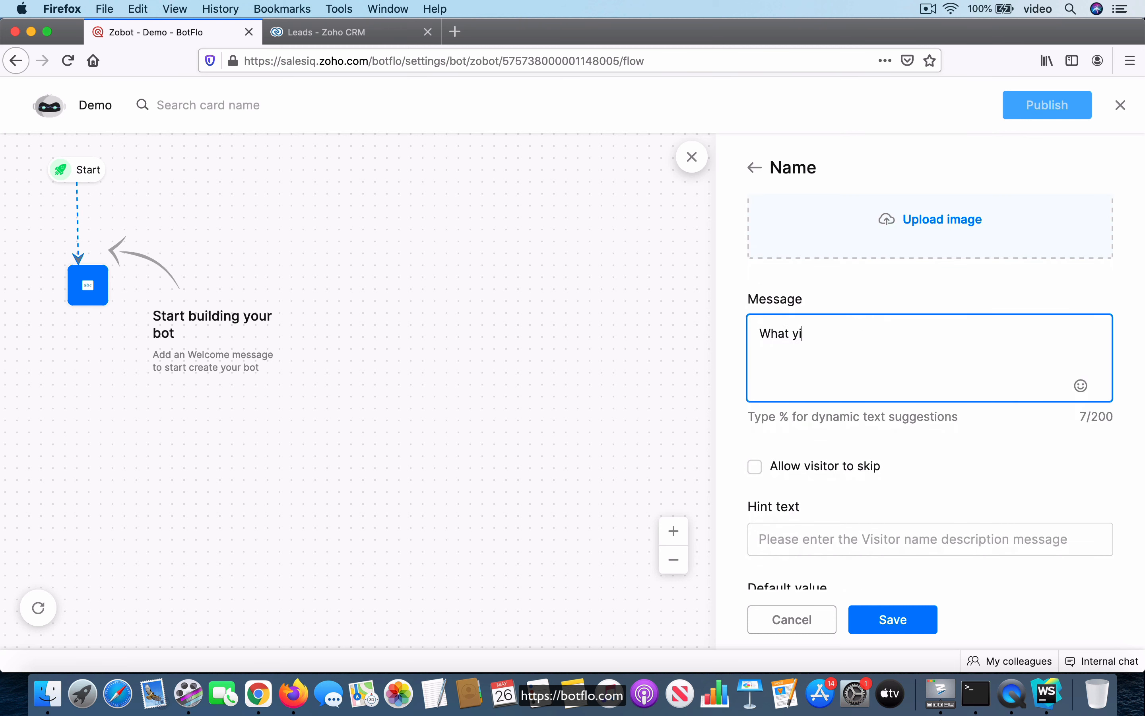
key(BackSpace)
key(BackSpace)
text(is yur n)
key(BackSpace)
key(BackSpace)
key(BackSpace)
text(ur name?)
scroll(886, 380, down, 5)
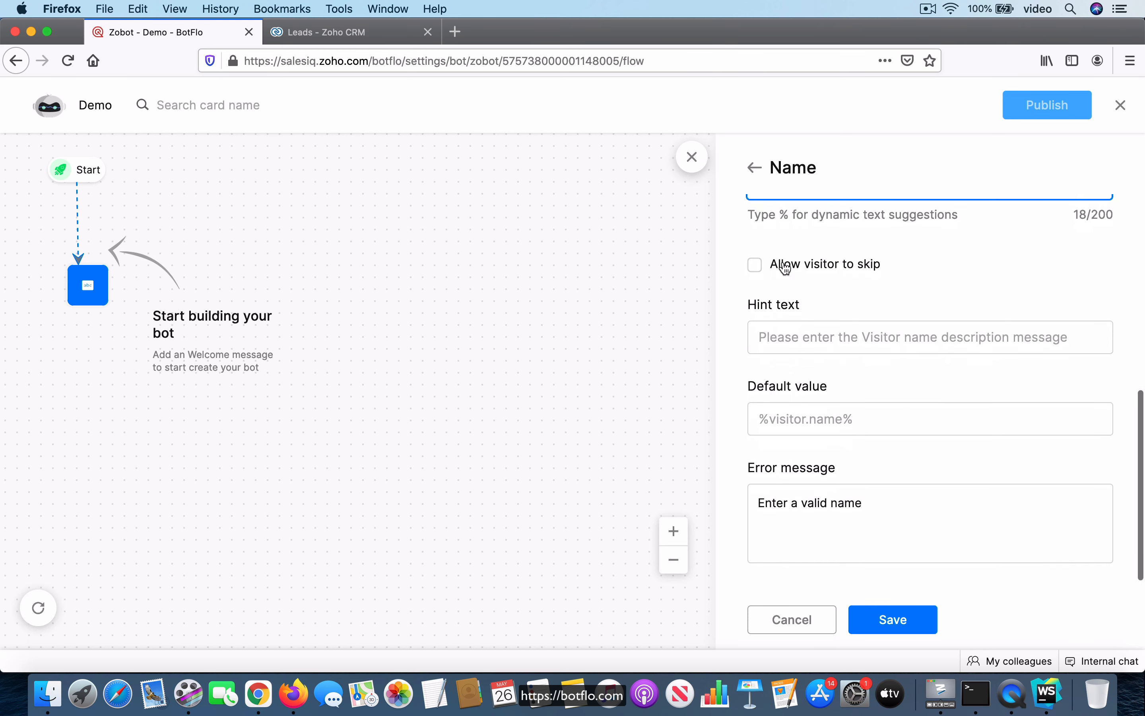
click(892, 620)
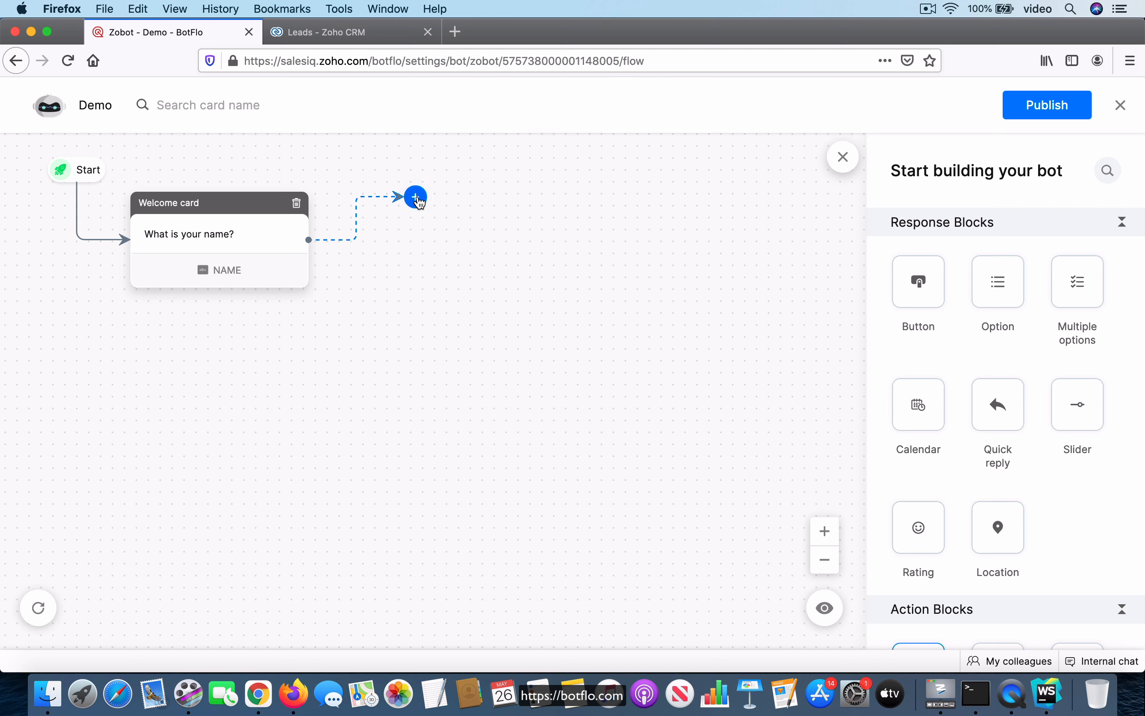
Add an Email data block after the name card with the message "What is your email address?" and save it
scroll(1040, 368, down, 10)
scroll(1042, 368, down, 2)
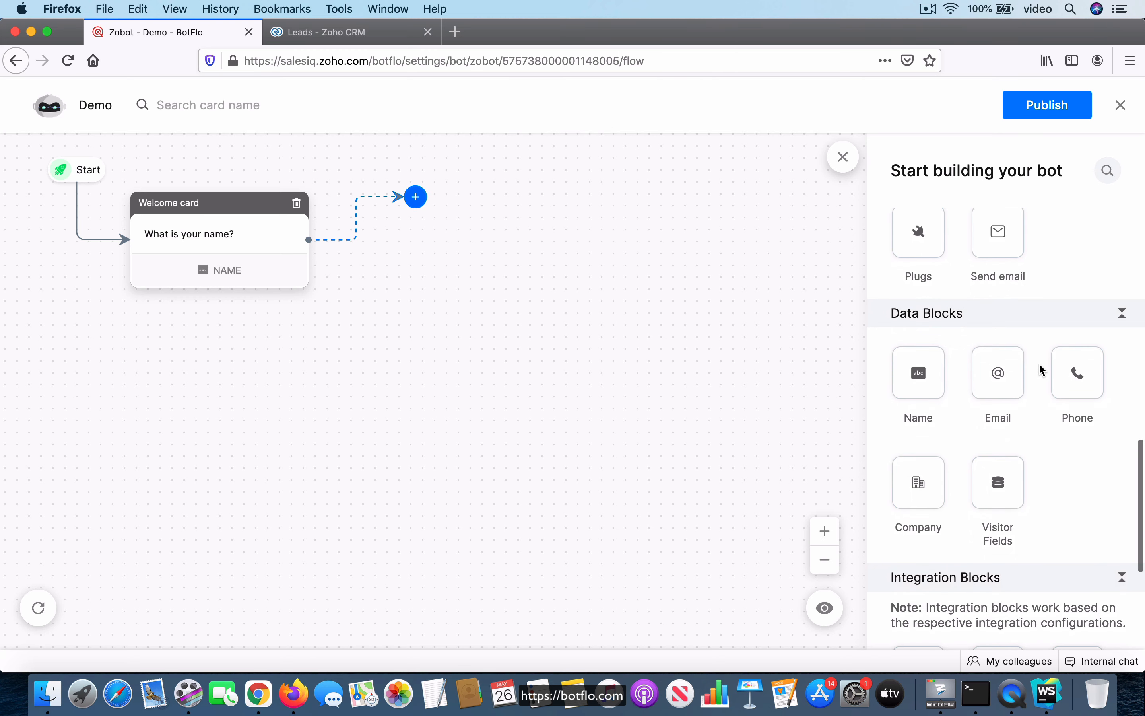
drag(997, 374, 434, 241)
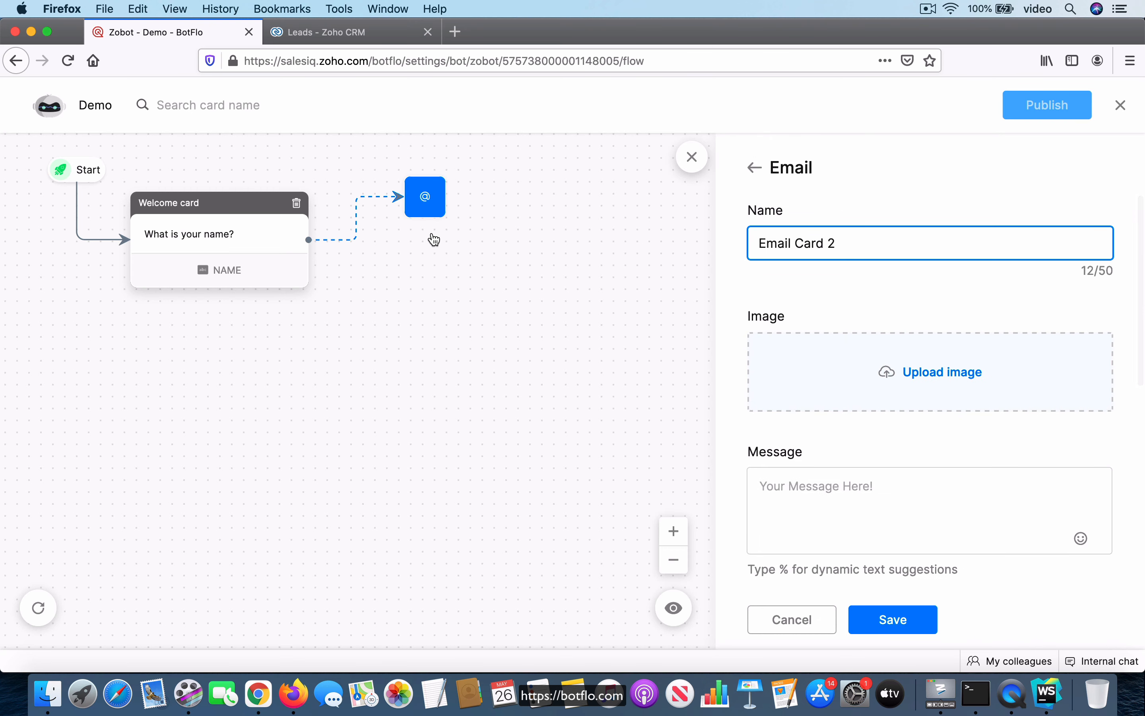
click(868, 503)
text(Wh)
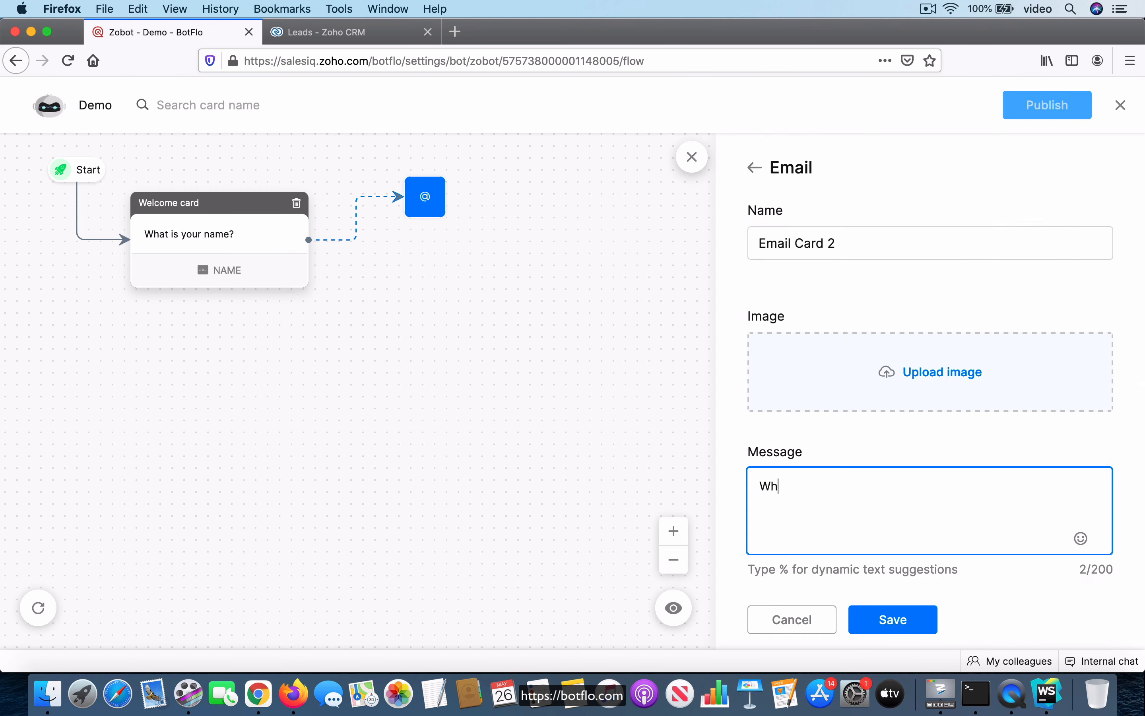
text(at is your email address?)
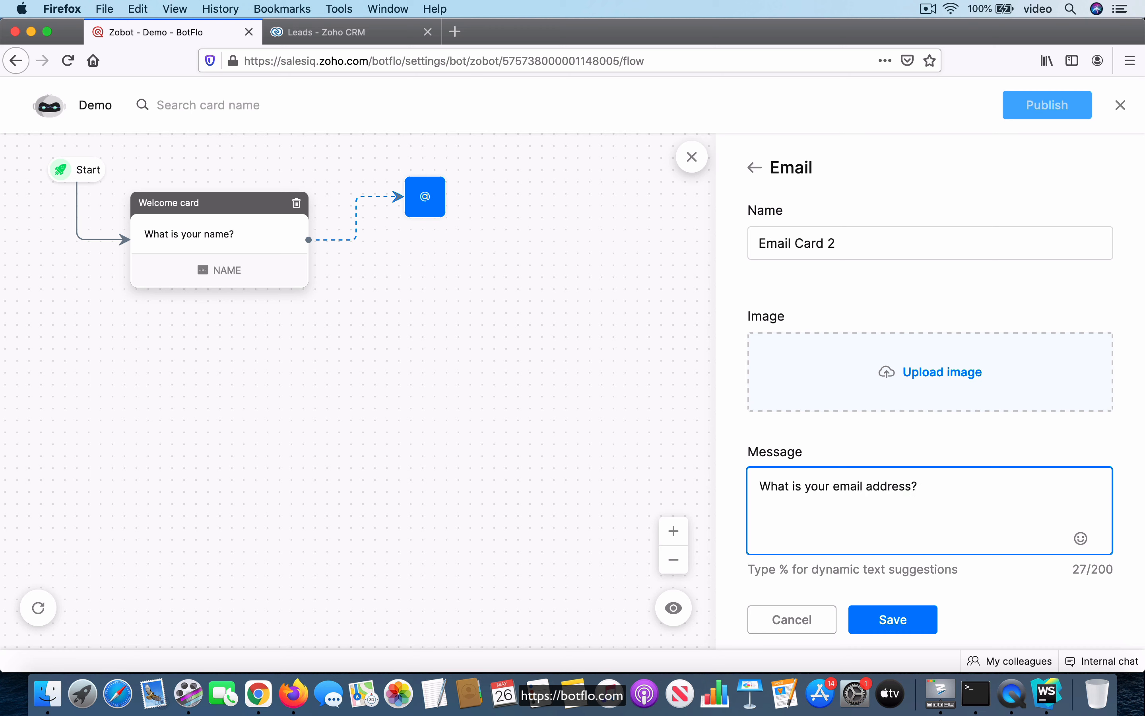
click(910, 629)
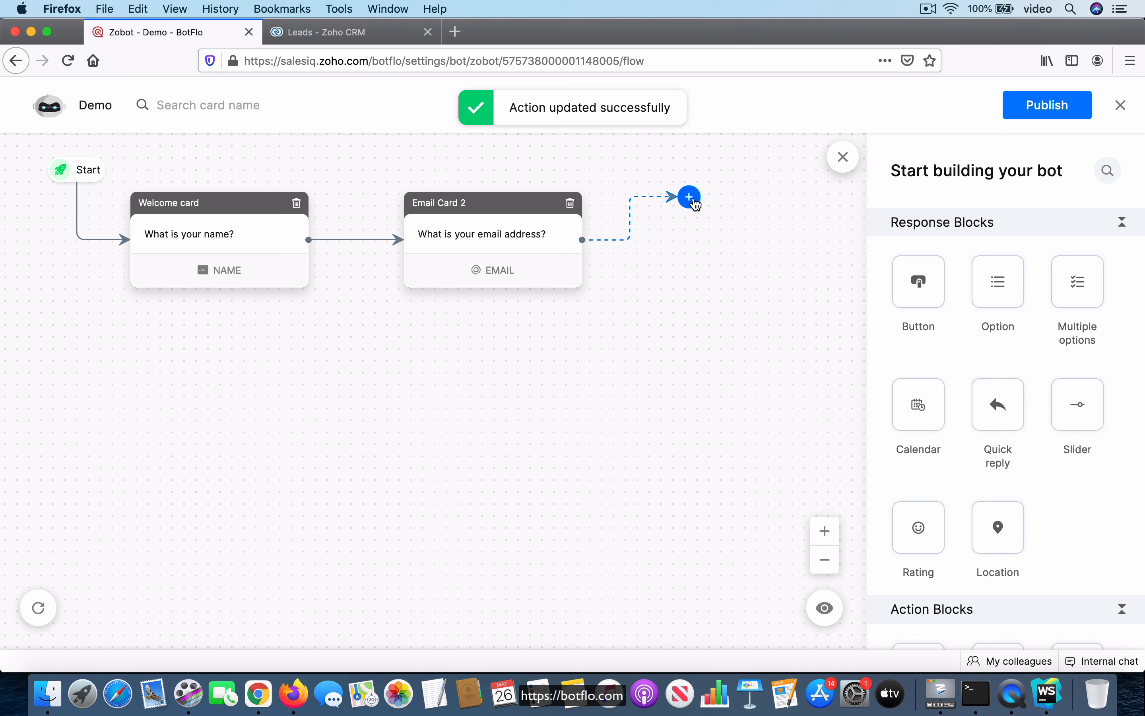
Add a Company data block after the email card with the message "What is your company name?" and save it
scroll(1005, 400, down, 3)
scroll(1006, 400, down, 10)
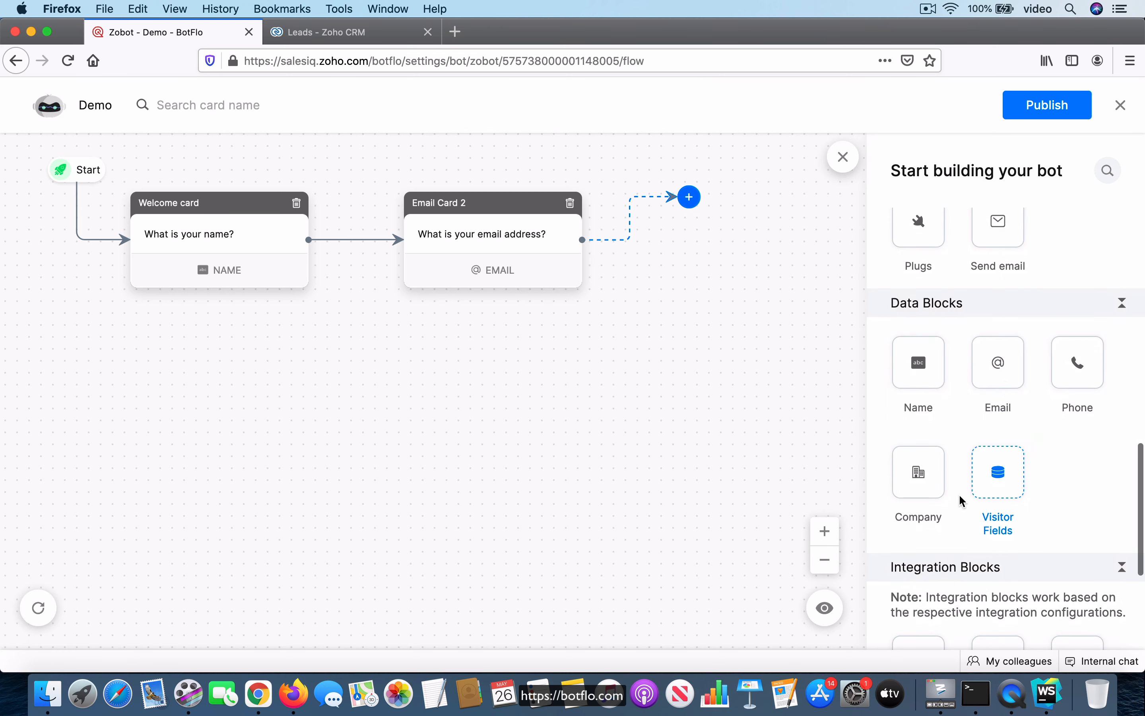
drag(920, 472, 700, 204)
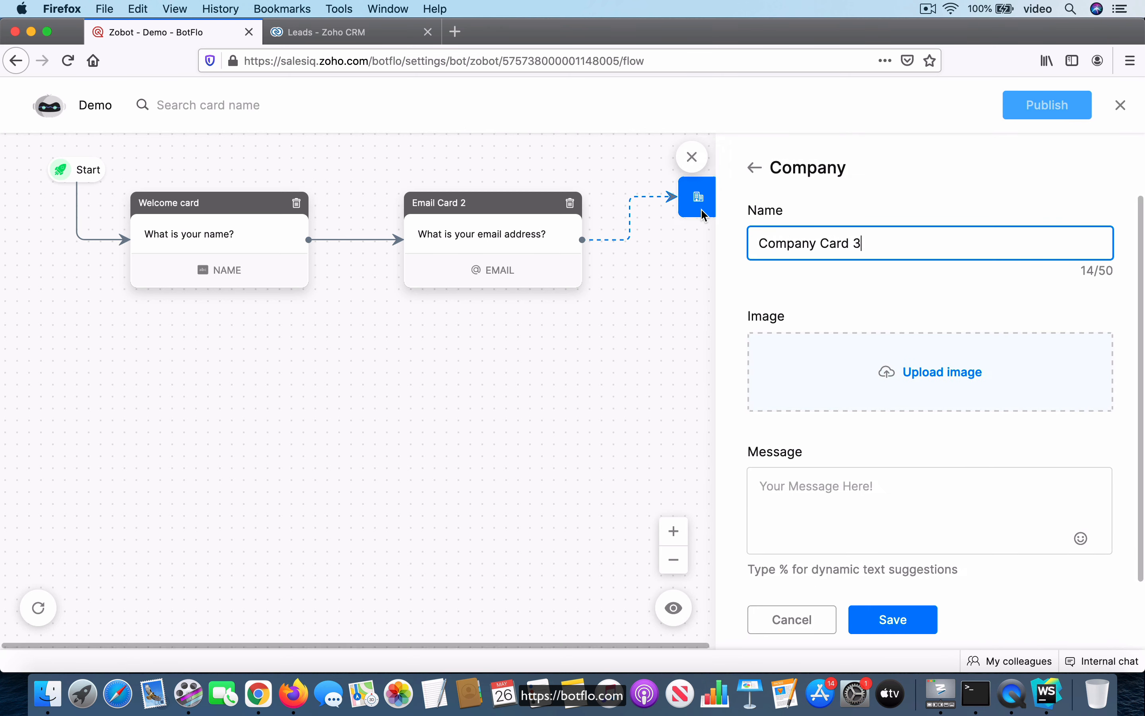
click(859, 493)
text(Wha)
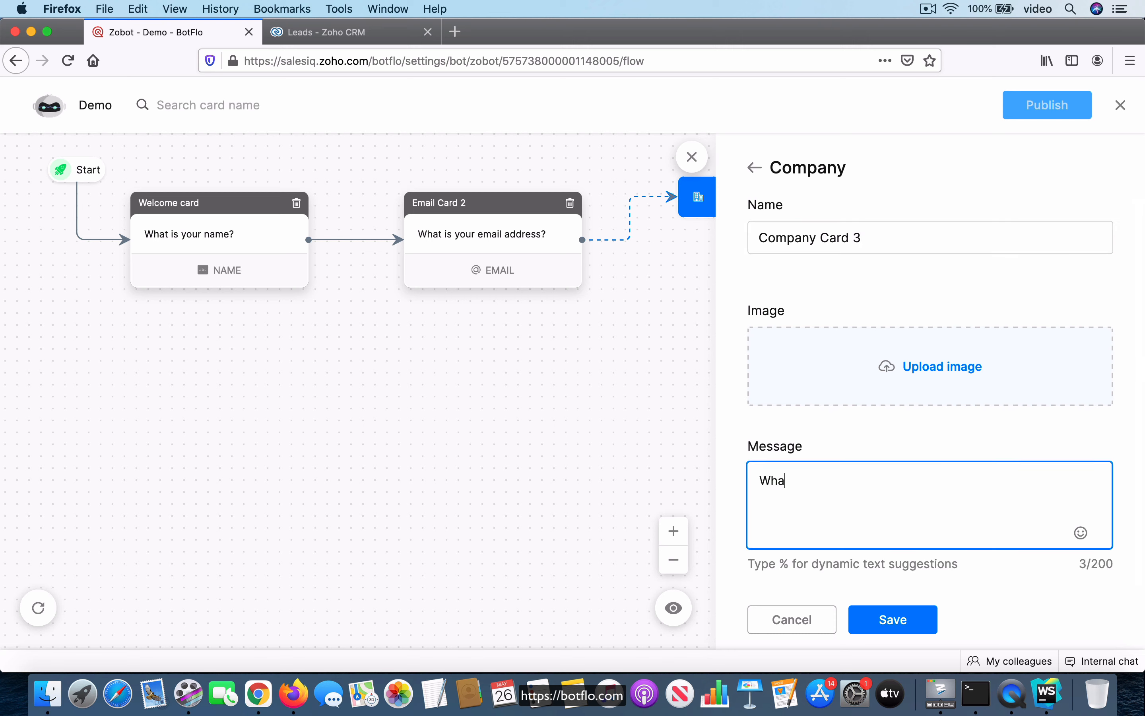
text(t is your company name?)
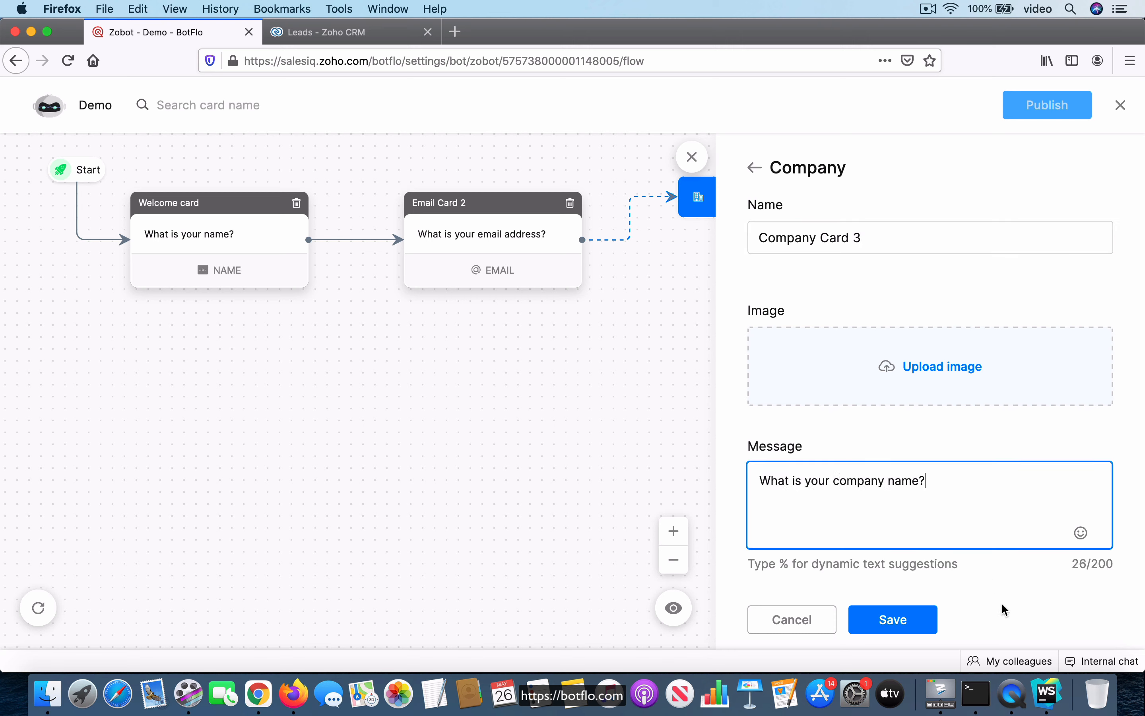
click(911, 628)
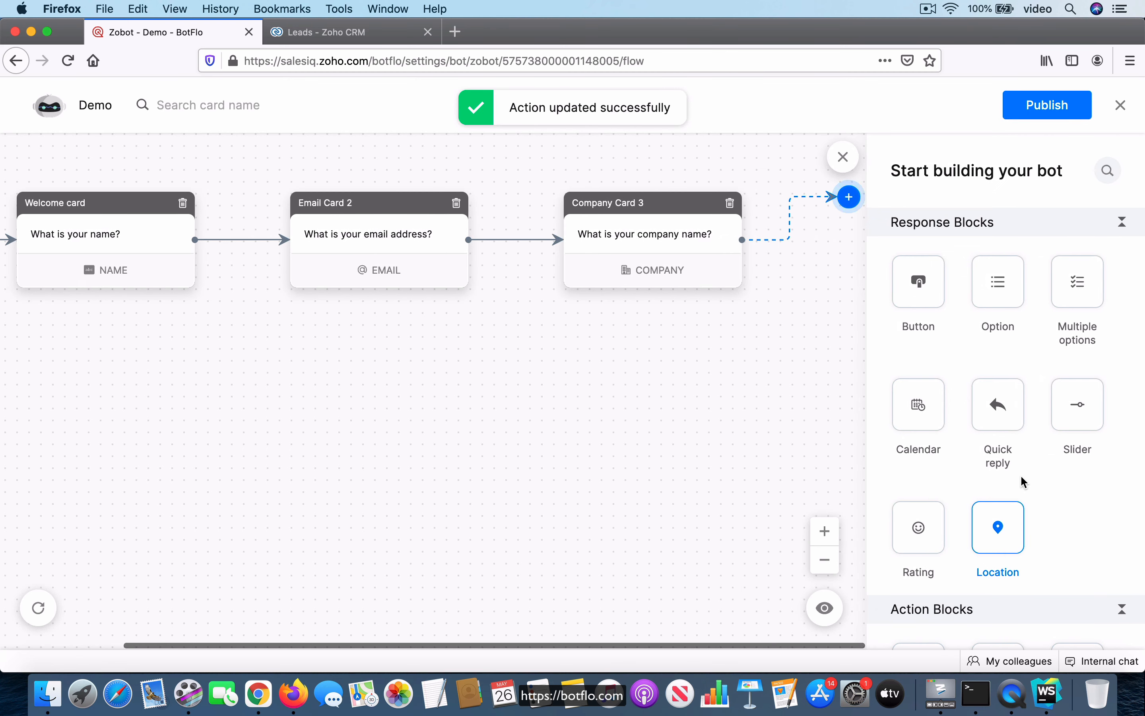
Add a Visitor Fields data block after the company card with the message "What is your Twitter handle?"
scroll(1022, 481, down, 10)
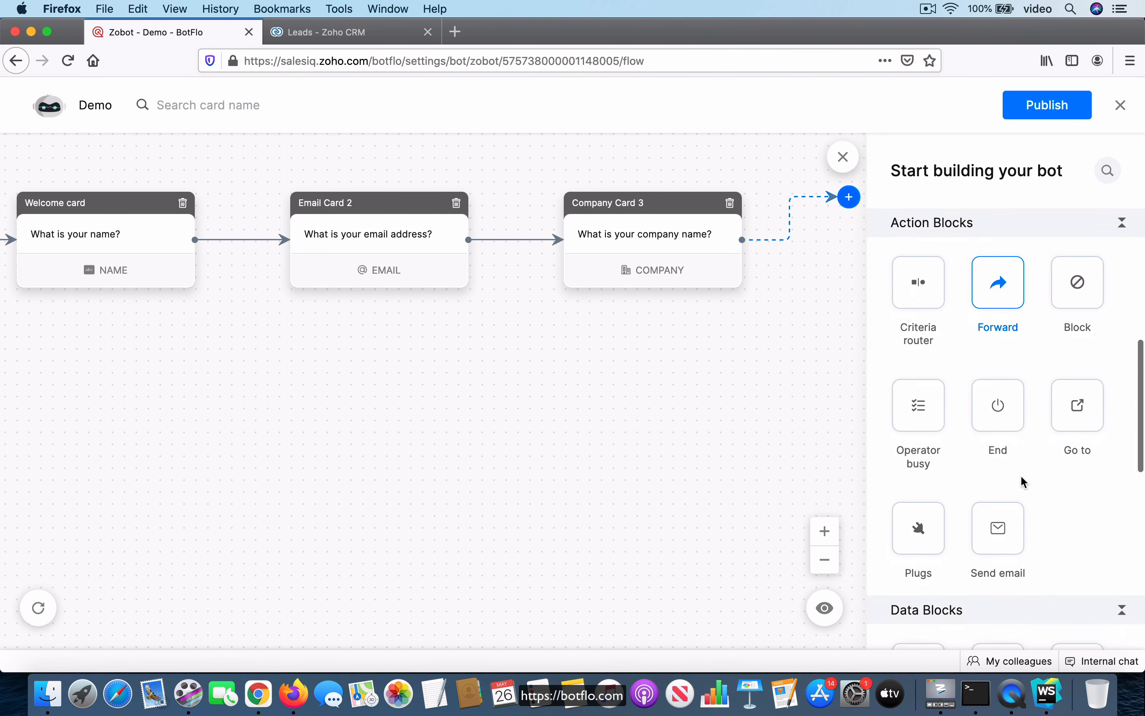
scroll(1021, 478, down, 6)
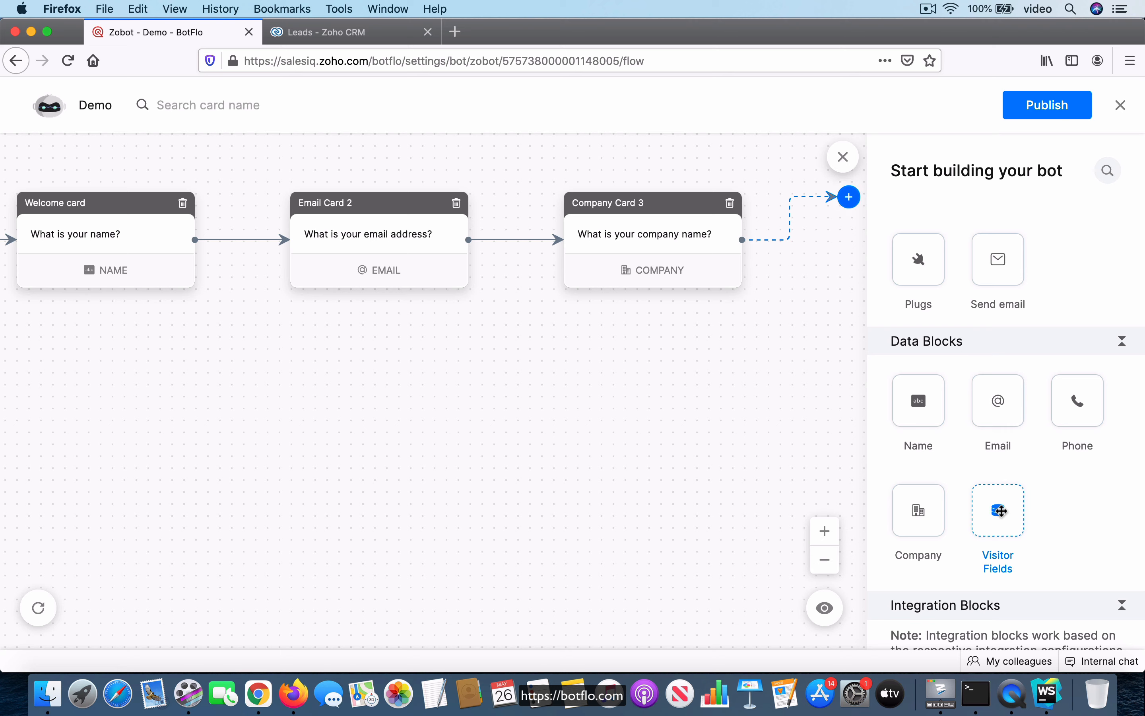
drag(998, 507, 814, 207)
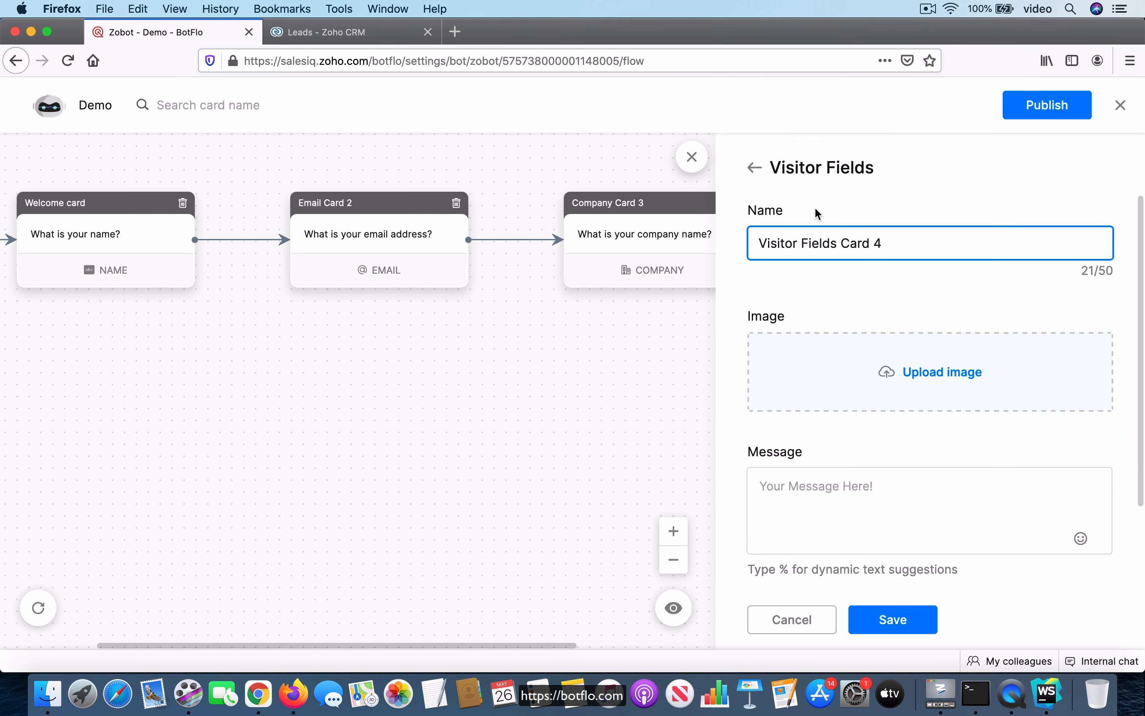
click(855, 472)
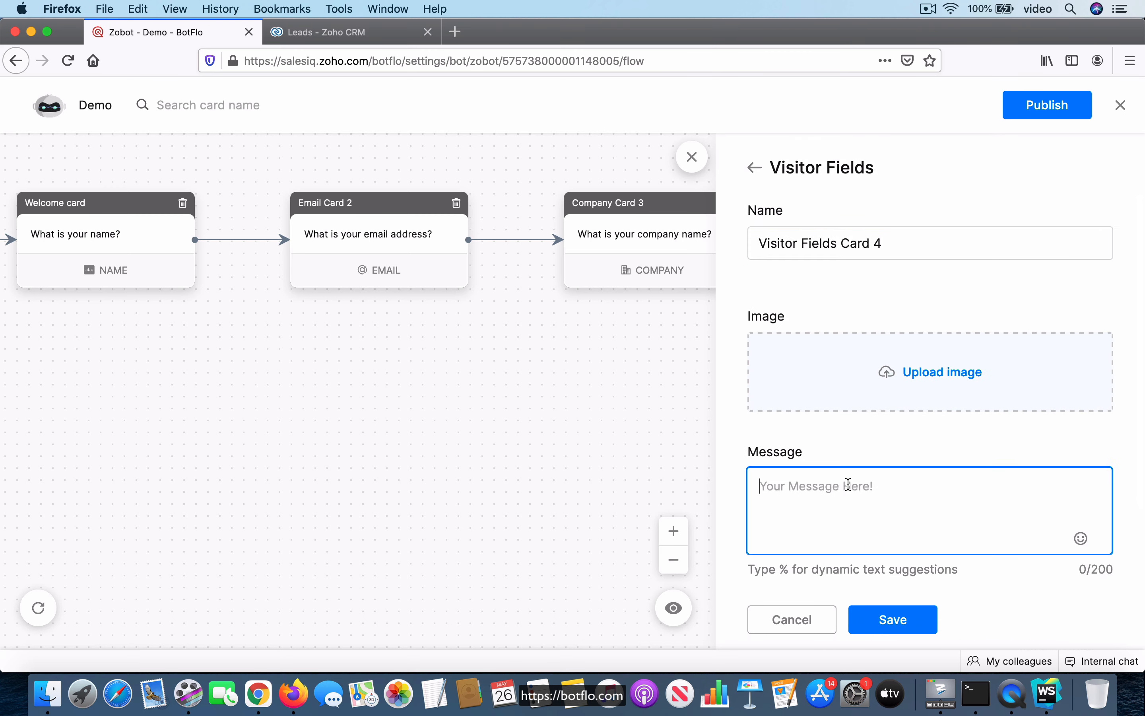
text(What is your T)
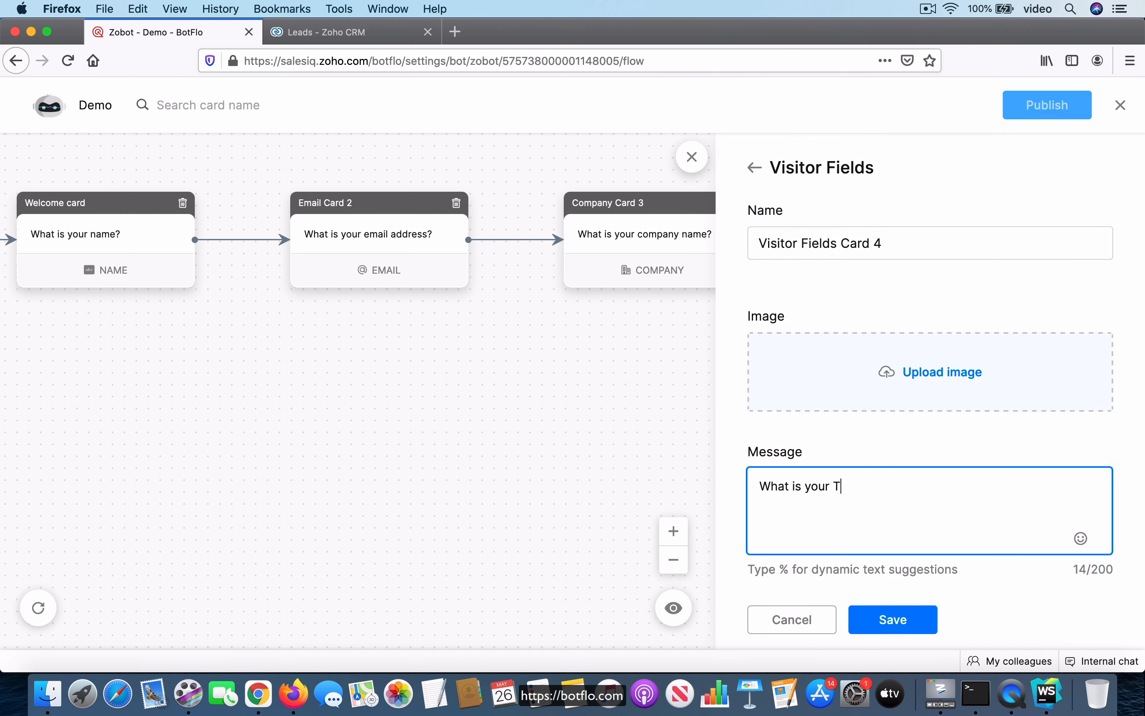
text(witter handle?)
scroll(924, 479, down, 3)
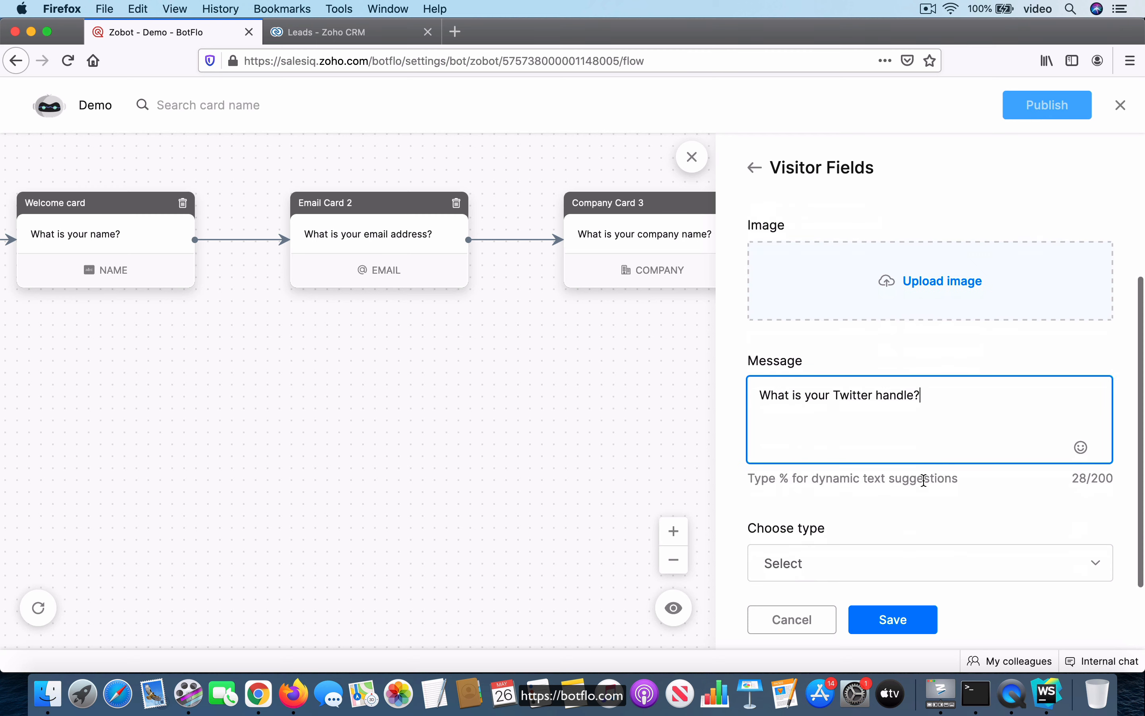
Set the Visitor Fields card's type to String, save the answer in the visitor field Twitter, and save the card
click(944, 565)
scroll(940, 485, down, 2)
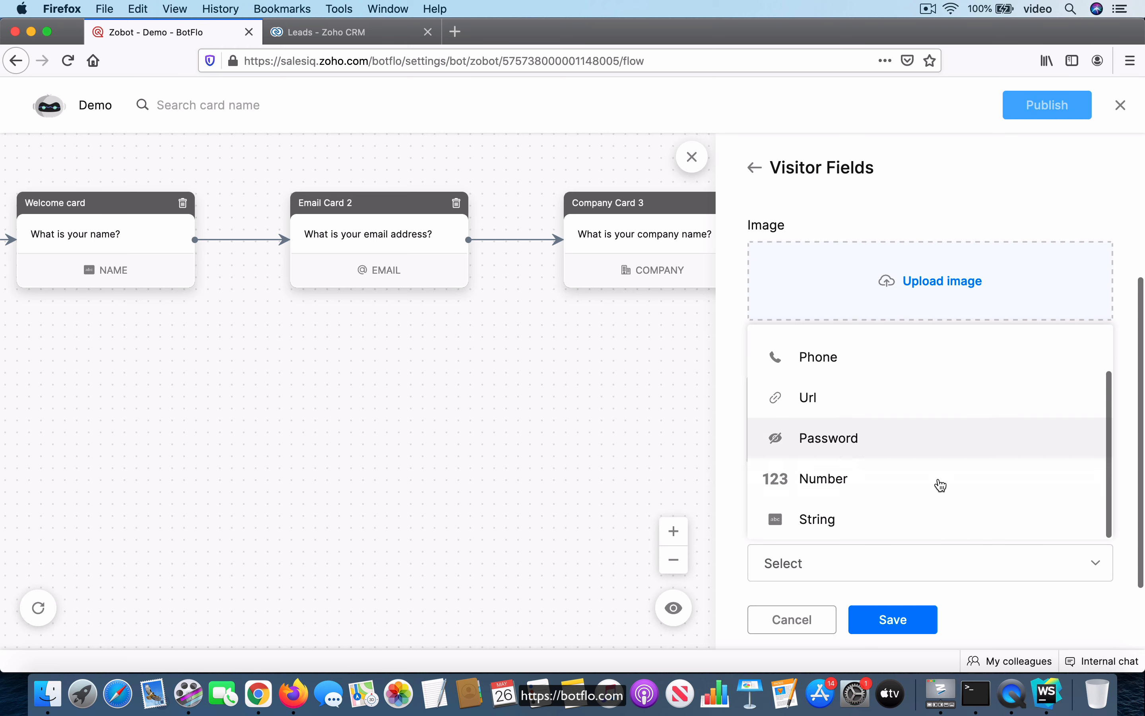
scroll(900, 435, up, 1)
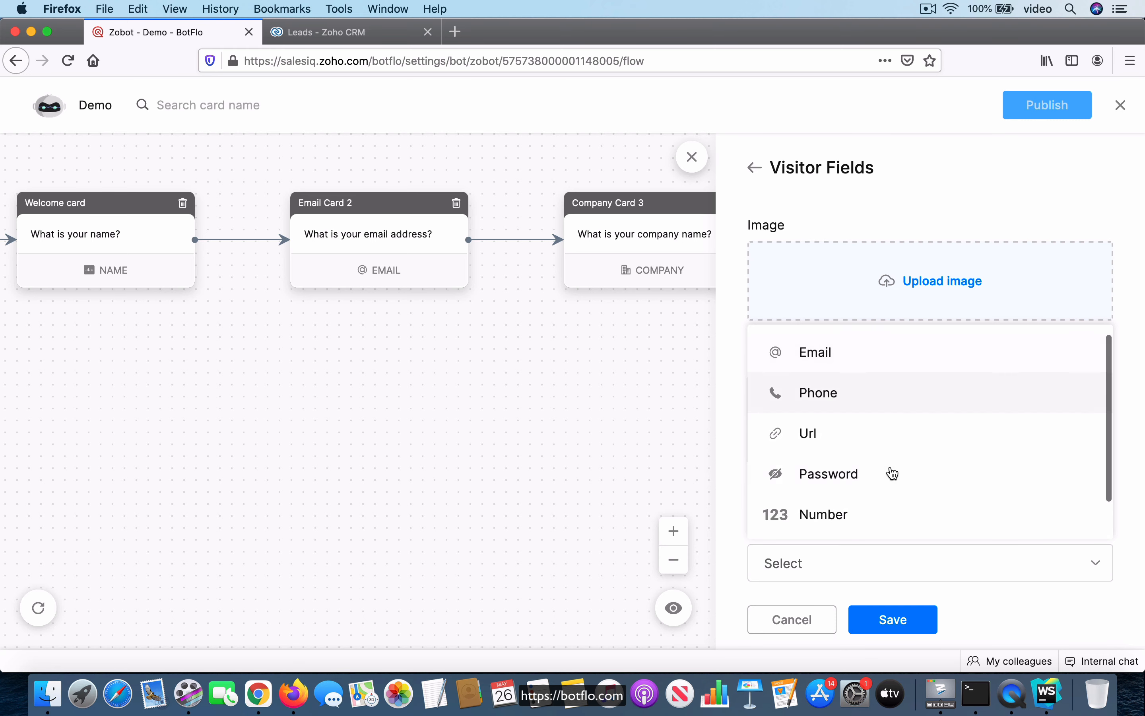
scroll(892, 477, down, 1)
click(841, 520)
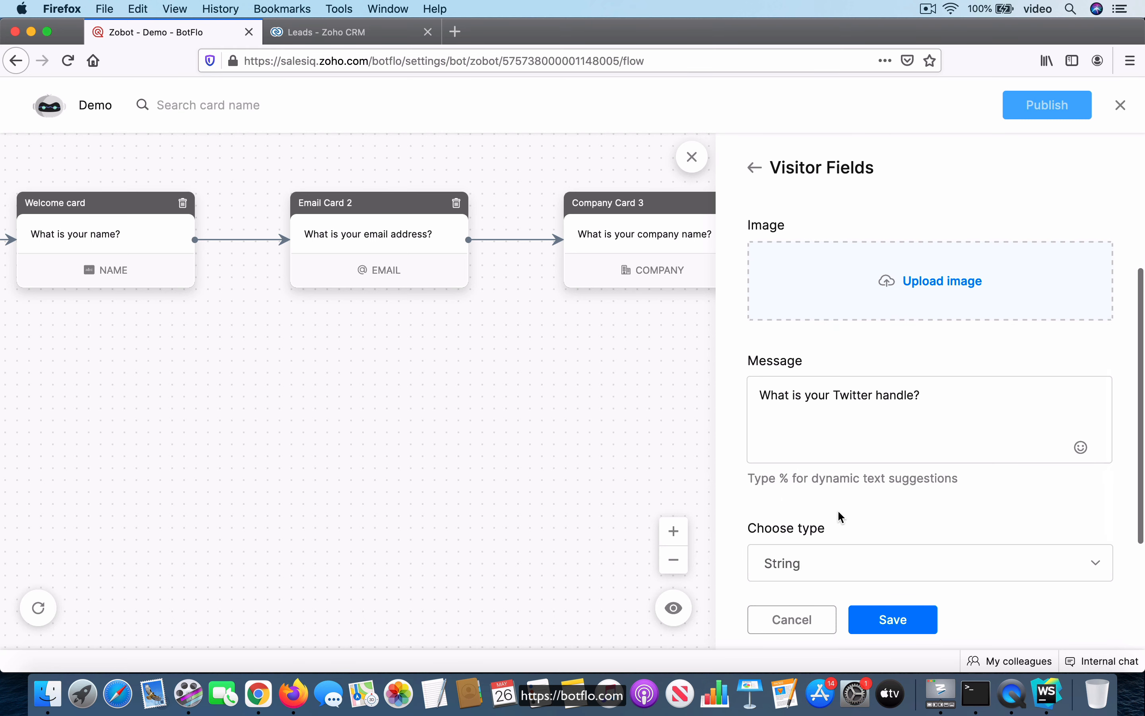
scroll(954, 517, down, 2)
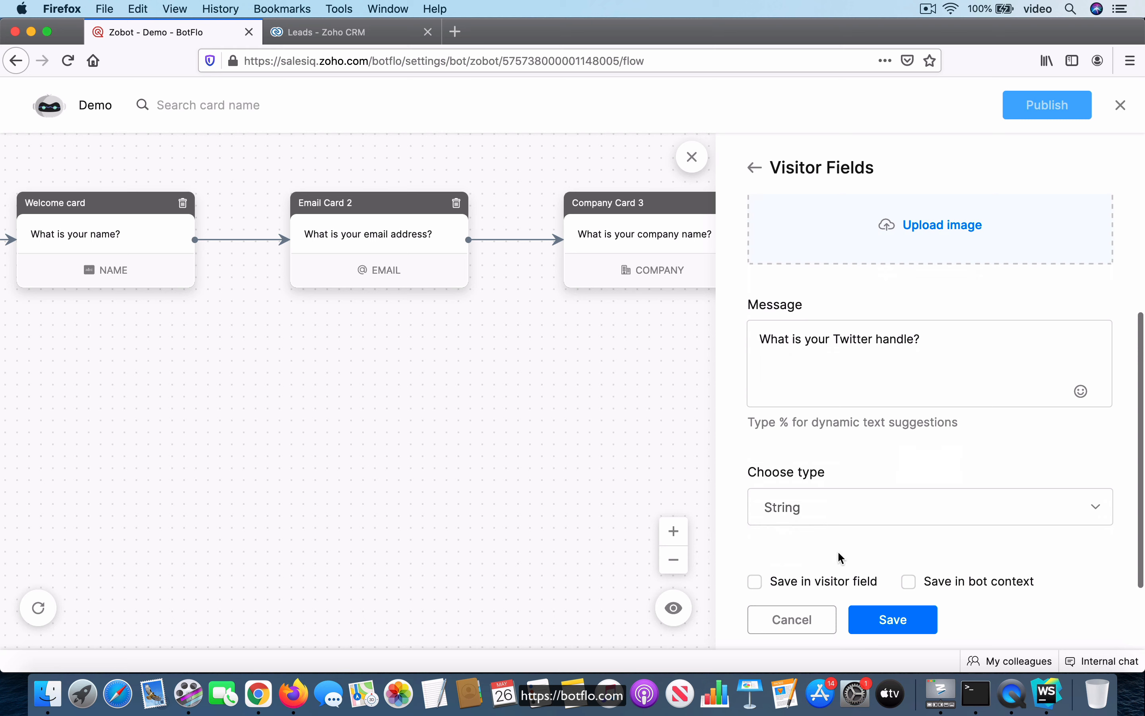
click(755, 583)
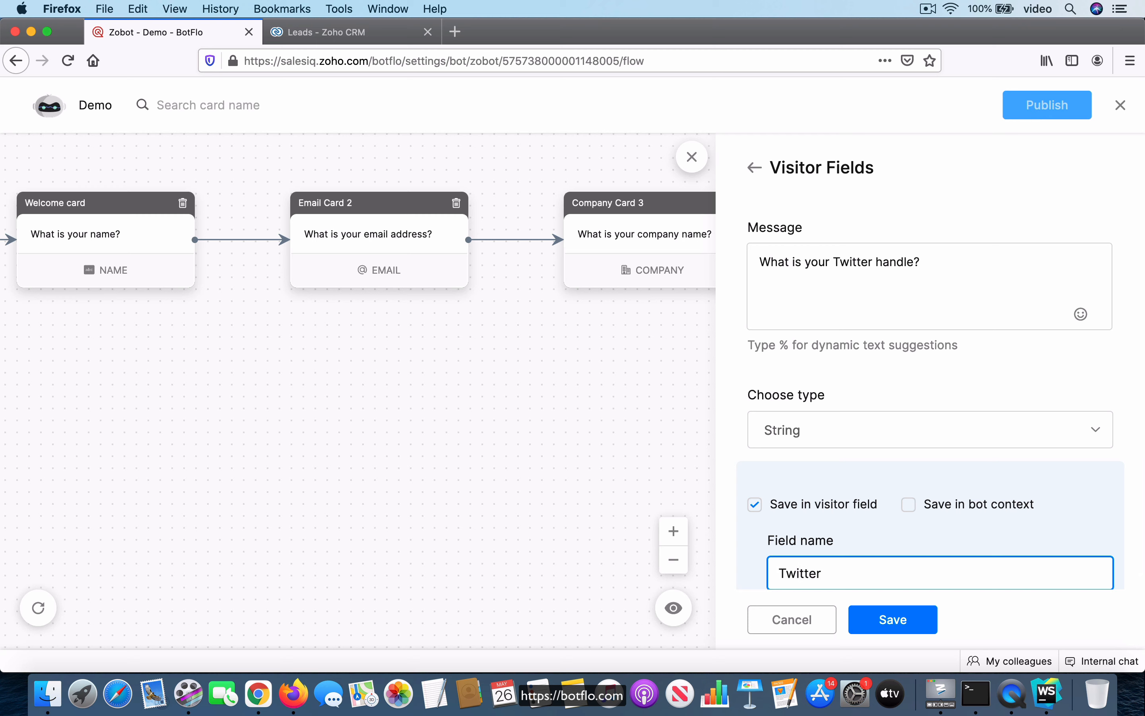
scroll(922, 485, down, 1)
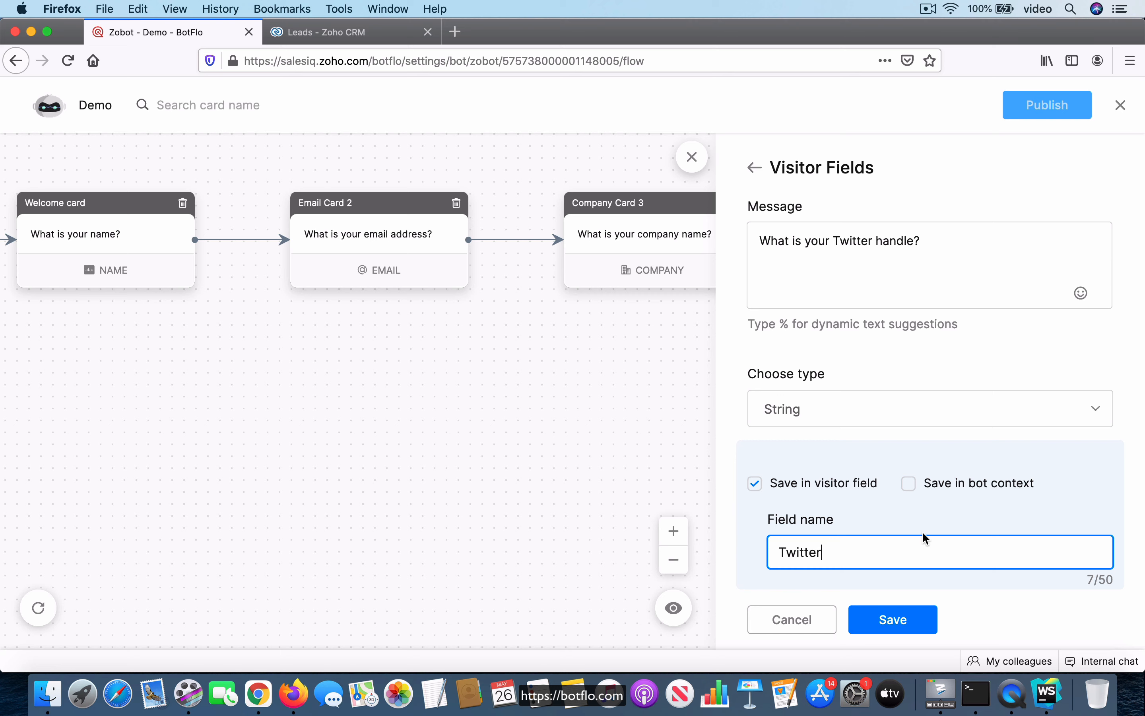
click(892, 624)
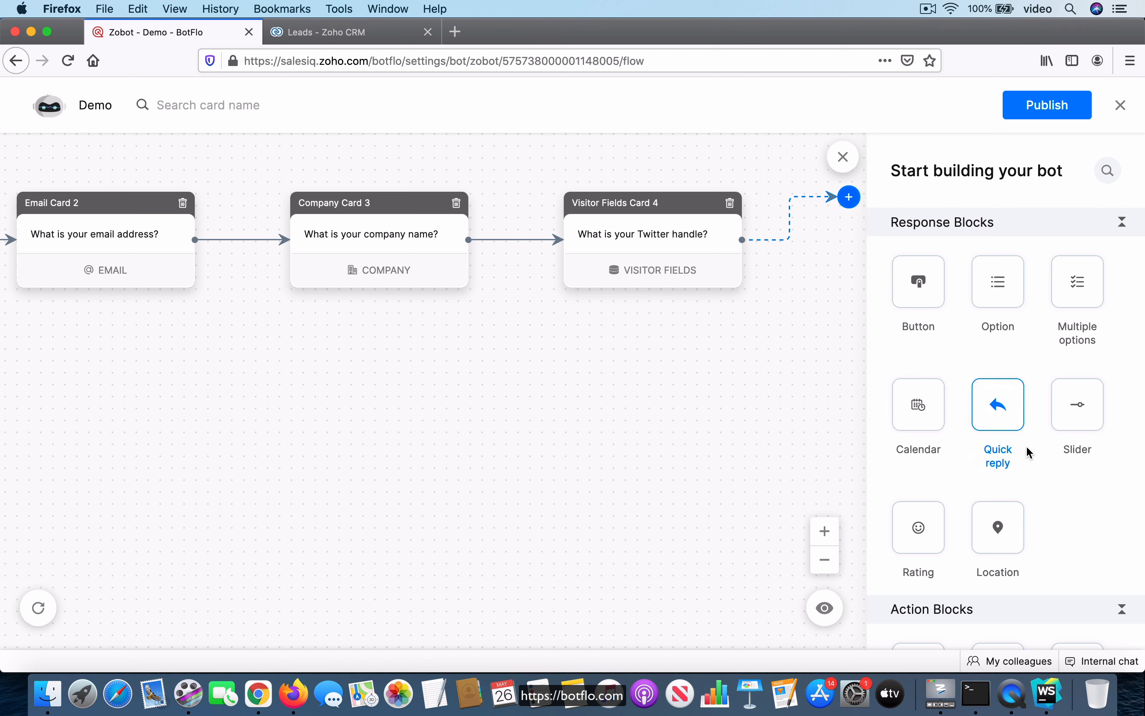
Add an Associate Lead integration block after the Twitter card and map its Company input to company.name
scroll(1030, 452, down, 10)
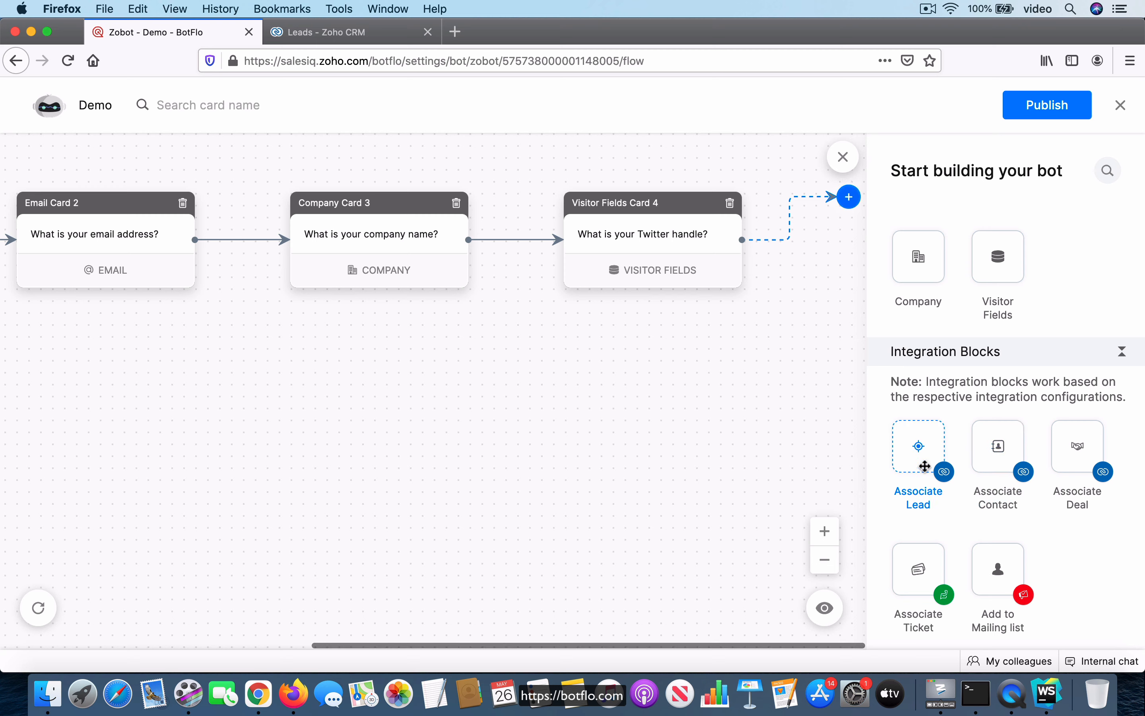
drag(924, 466, 846, 238)
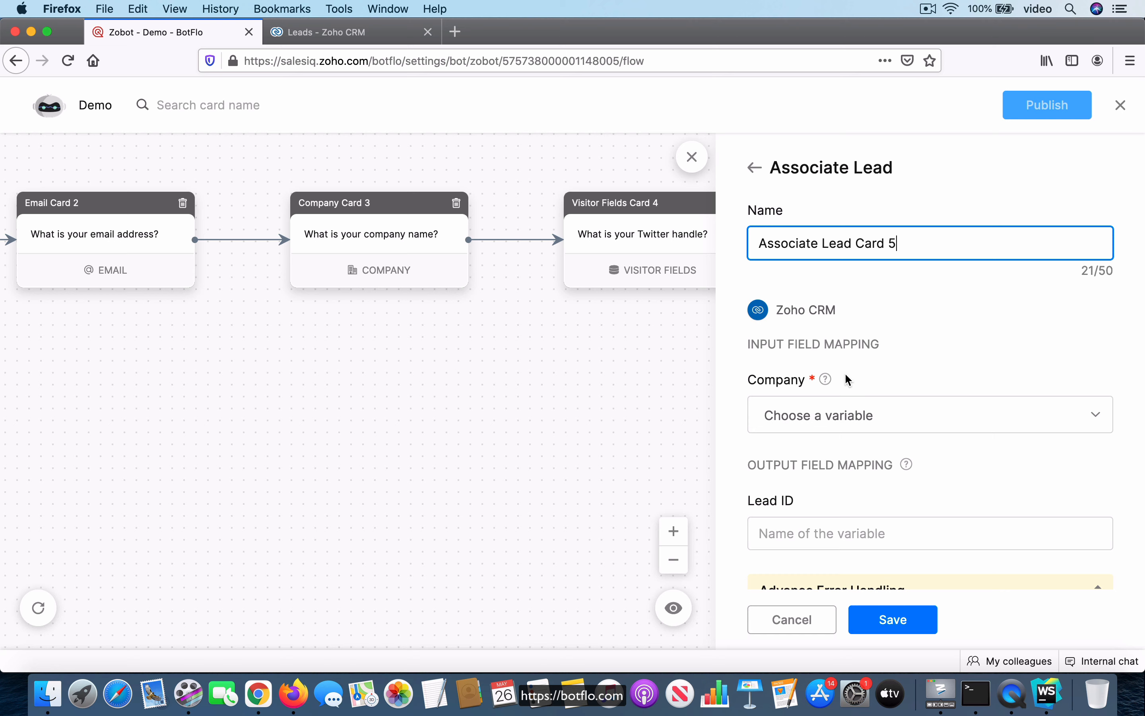
mouse_move(824, 382)
click(884, 415)
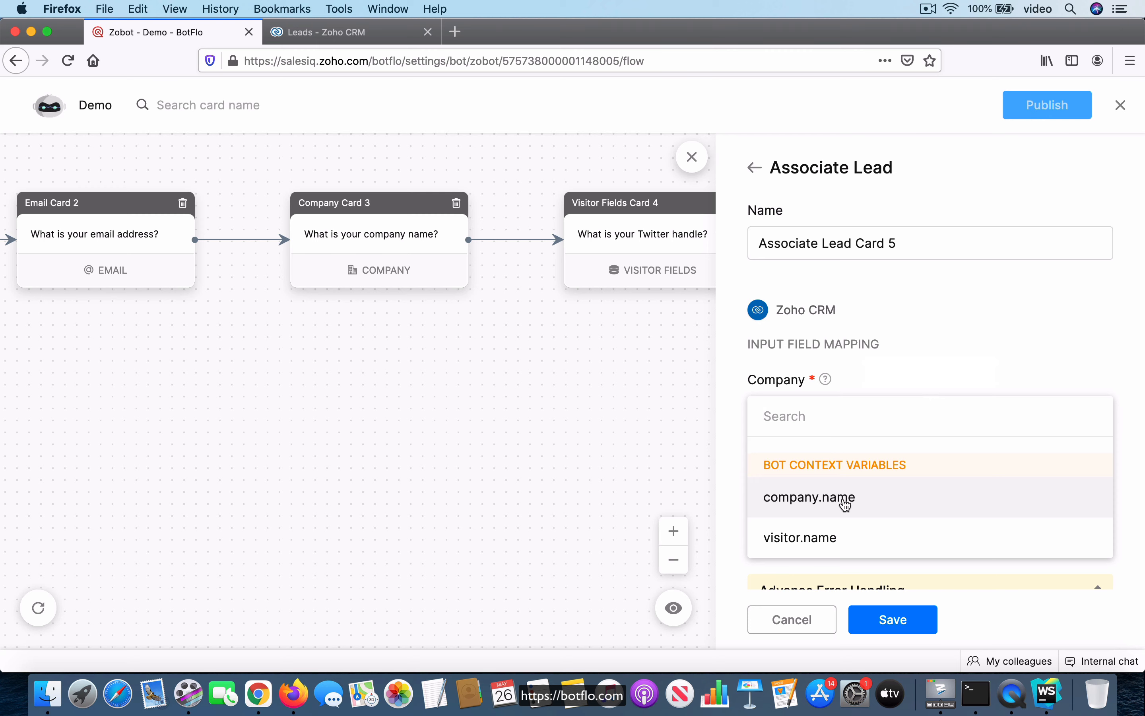
click(845, 505)
scroll(951, 358, down, 1)
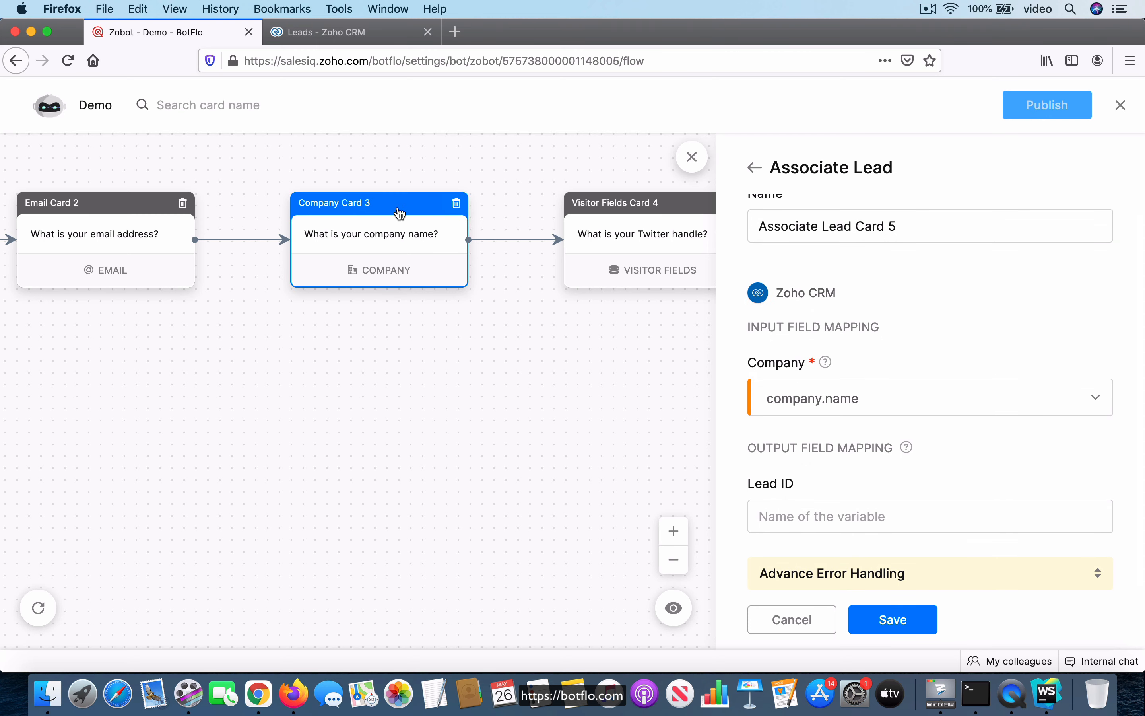
Open the Company card and the Visitor Fields card to review their settings
click(367, 214)
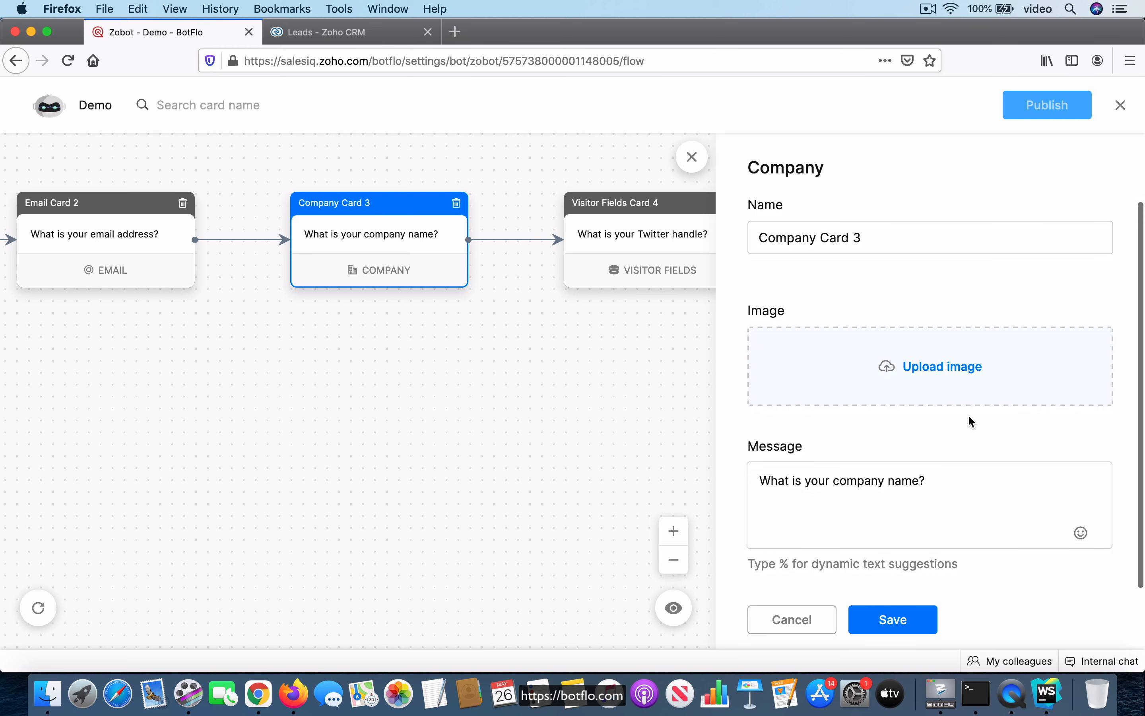
click(635, 207)
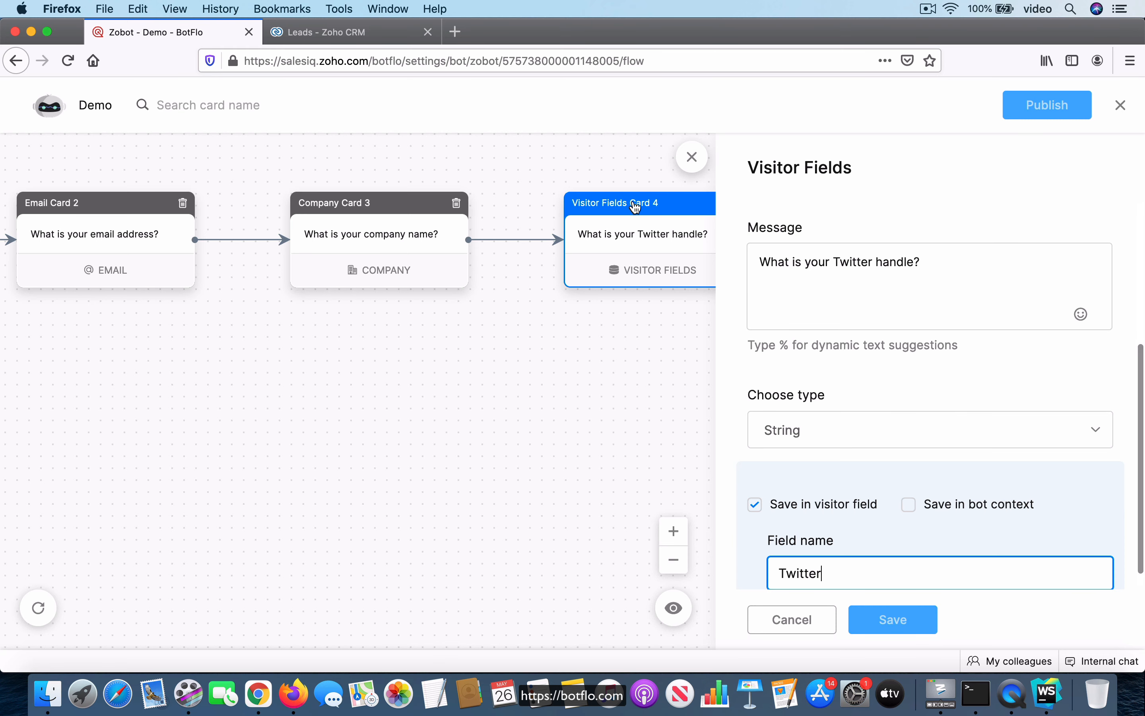
Add an Associate Lead block after the Twitter card, map its Company input to company.name, and save it
scroll(982, 456, down, 1)
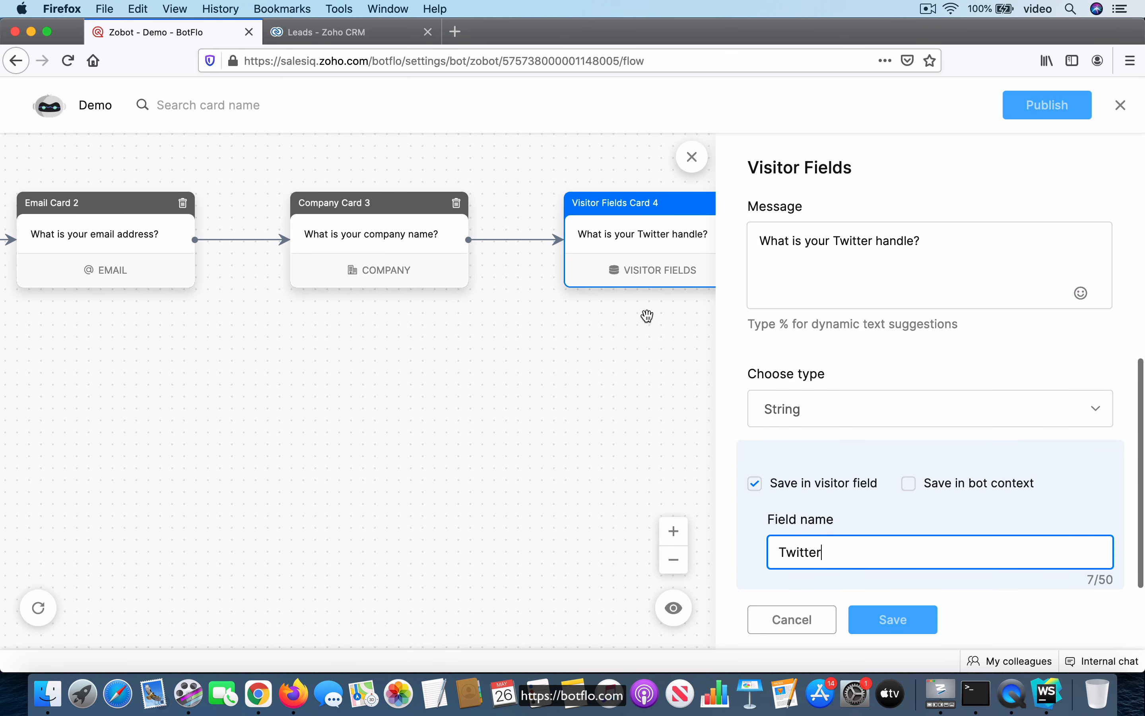
drag(590, 458, 339, 456)
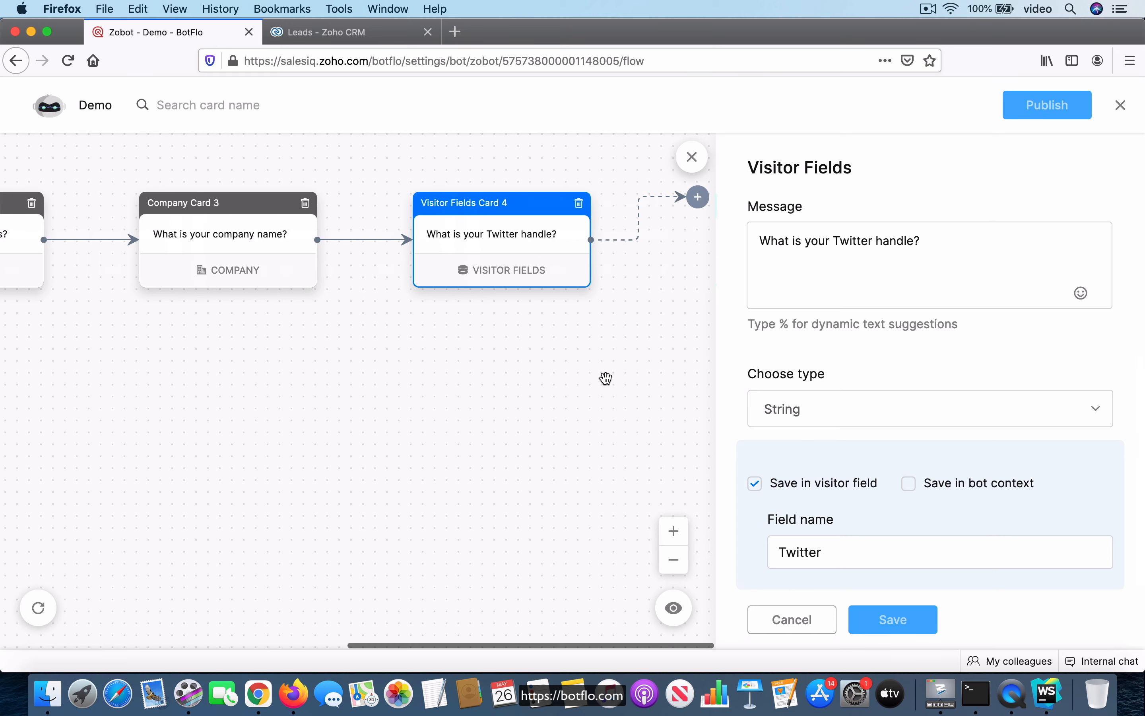
click(697, 197)
scroll(992, 479, down, 10)
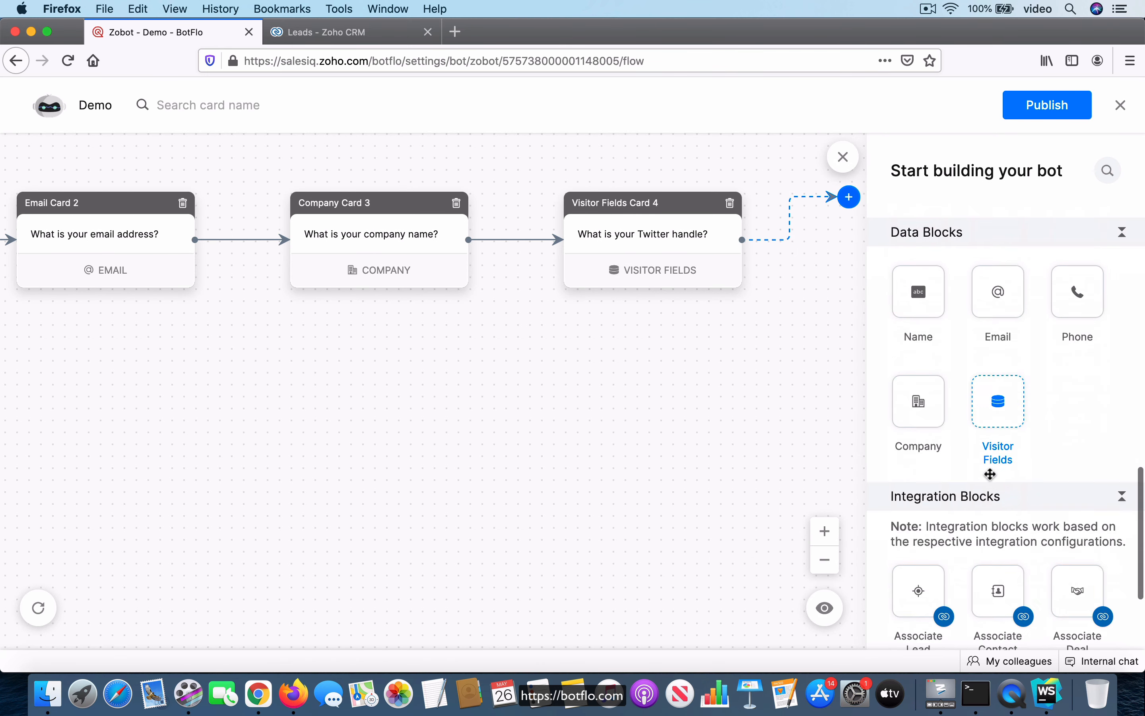
drag(918, 446, 832, 204)
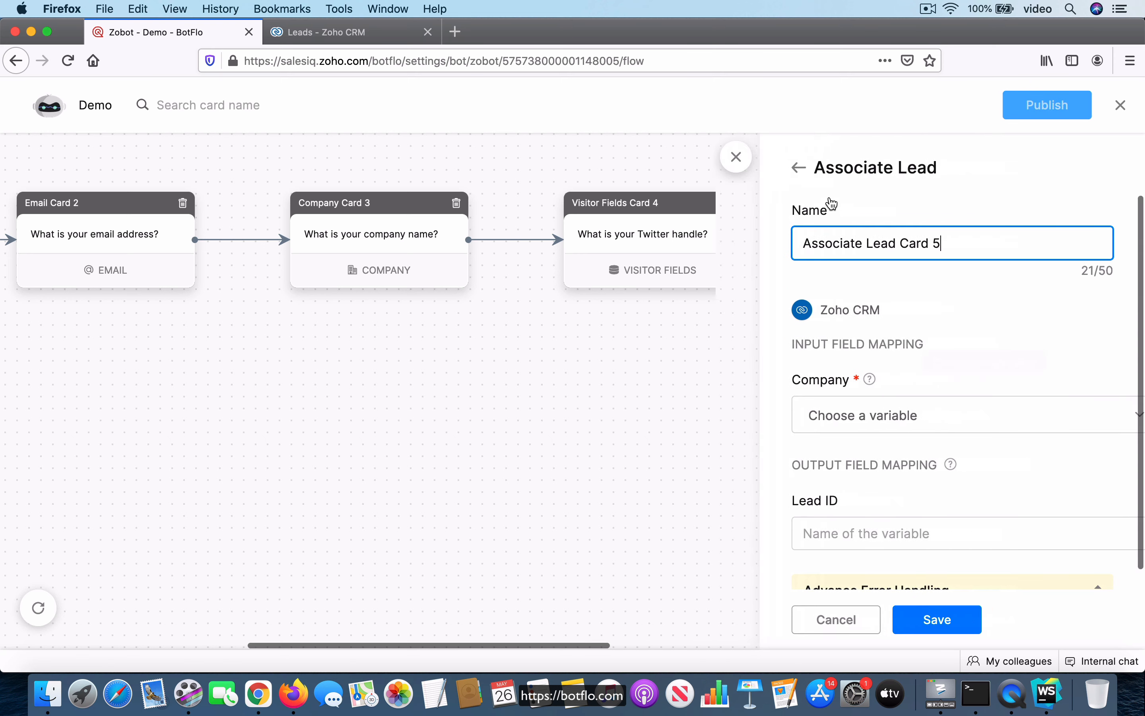
click(950, 419)
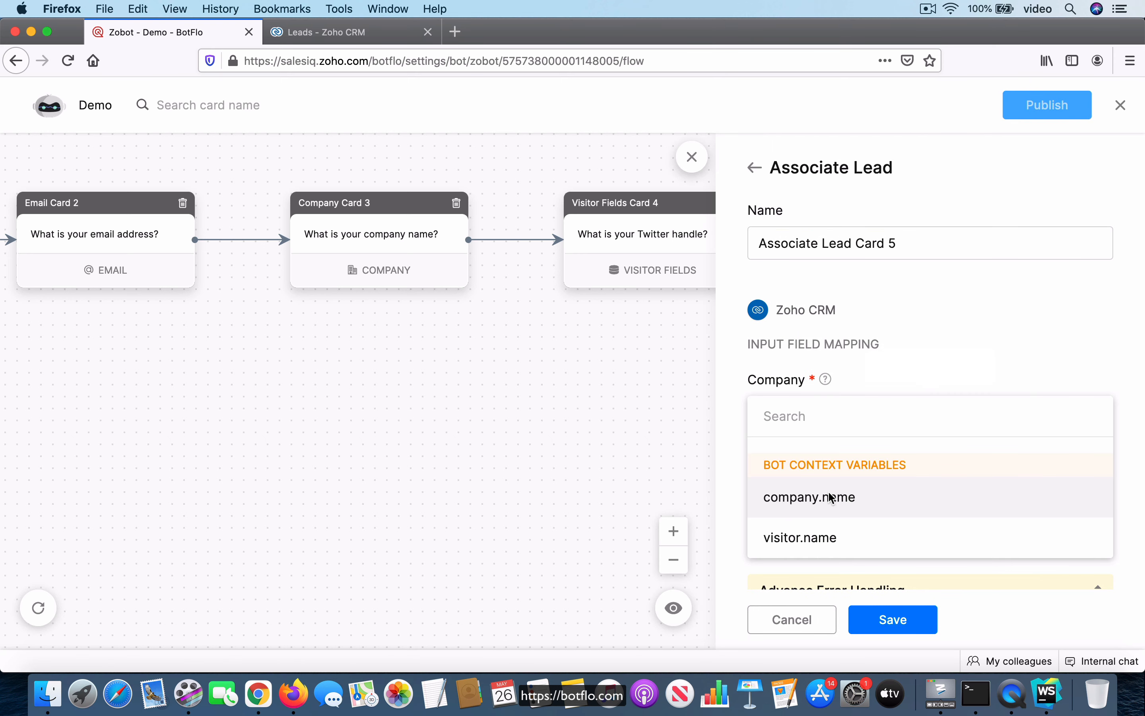
click(841, 497)
scroll(899, 419, down, 1)
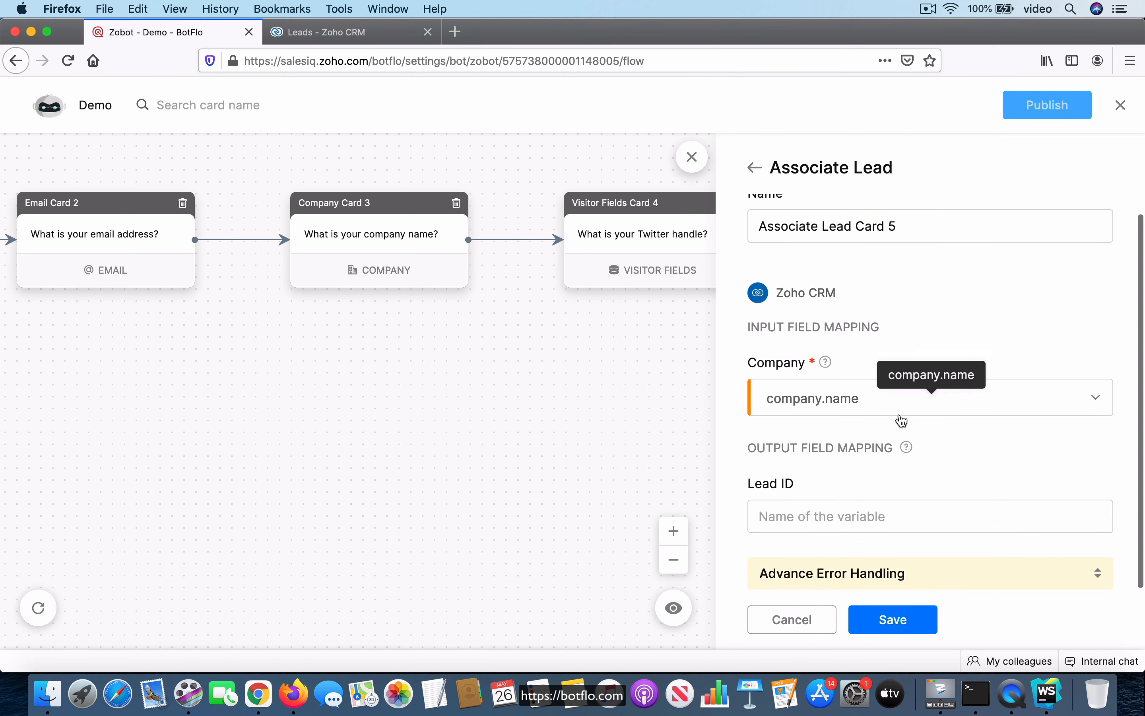
click(882, 620)
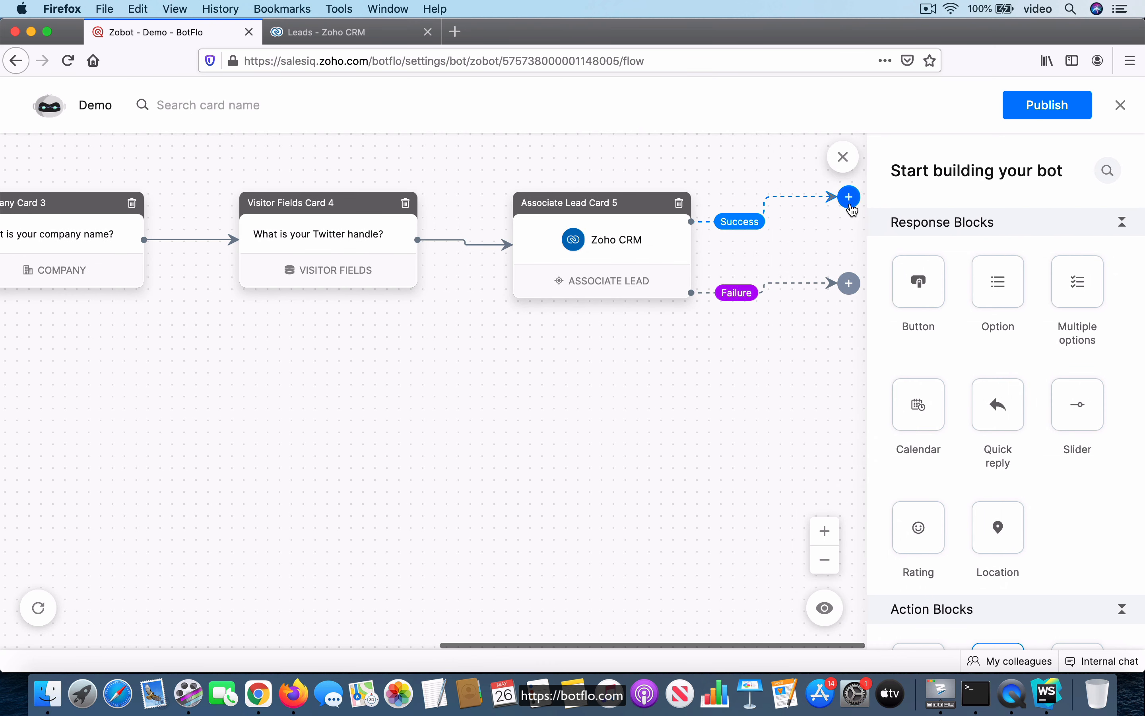
Attach an End block to the Associate Lead card's Success path and save it with its default thank-you message
scroll(1004, 373, down, 5)
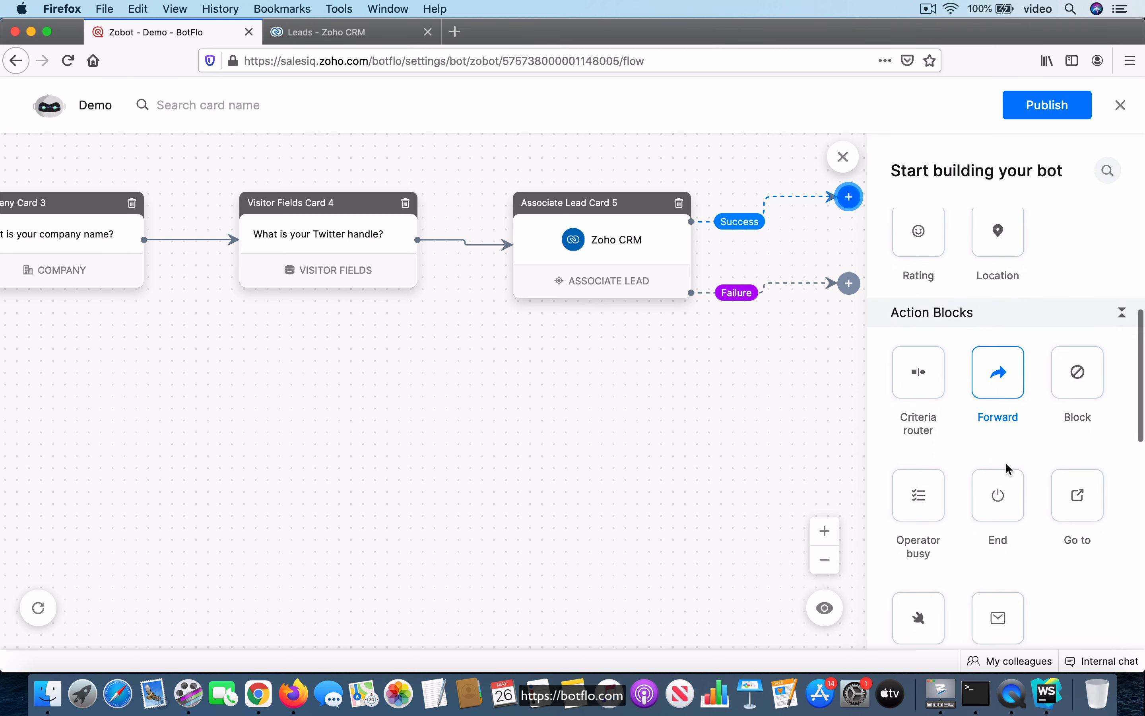
drag(999, 492, 861, 226)
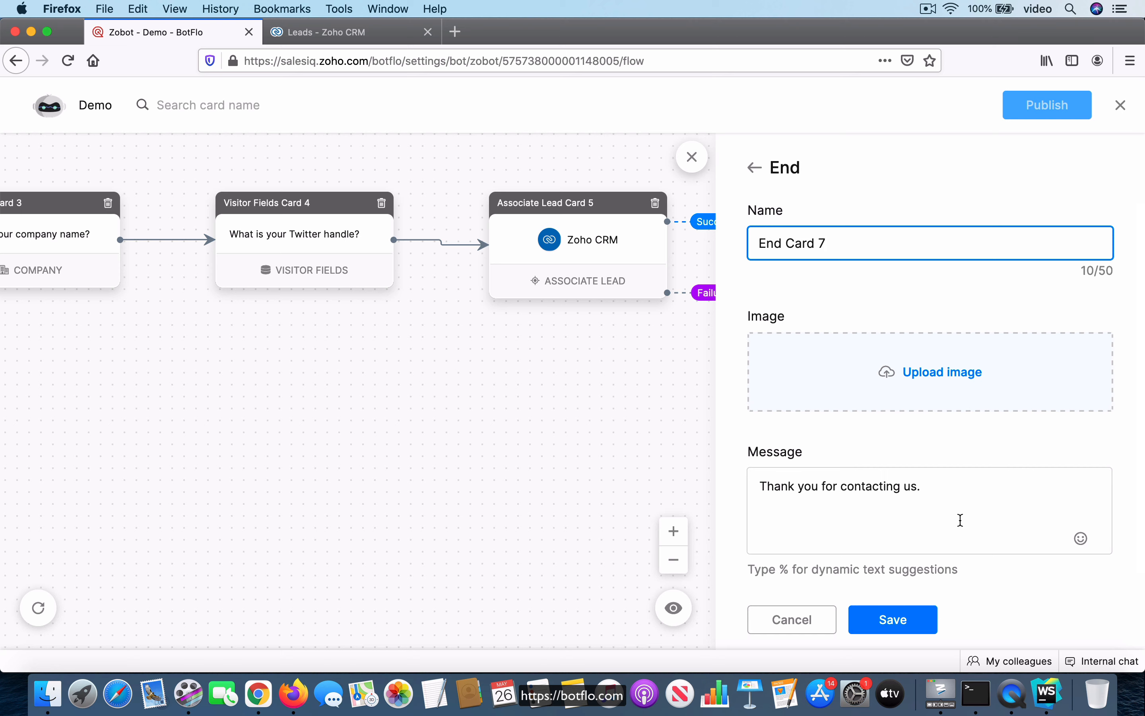
click(901, 628)
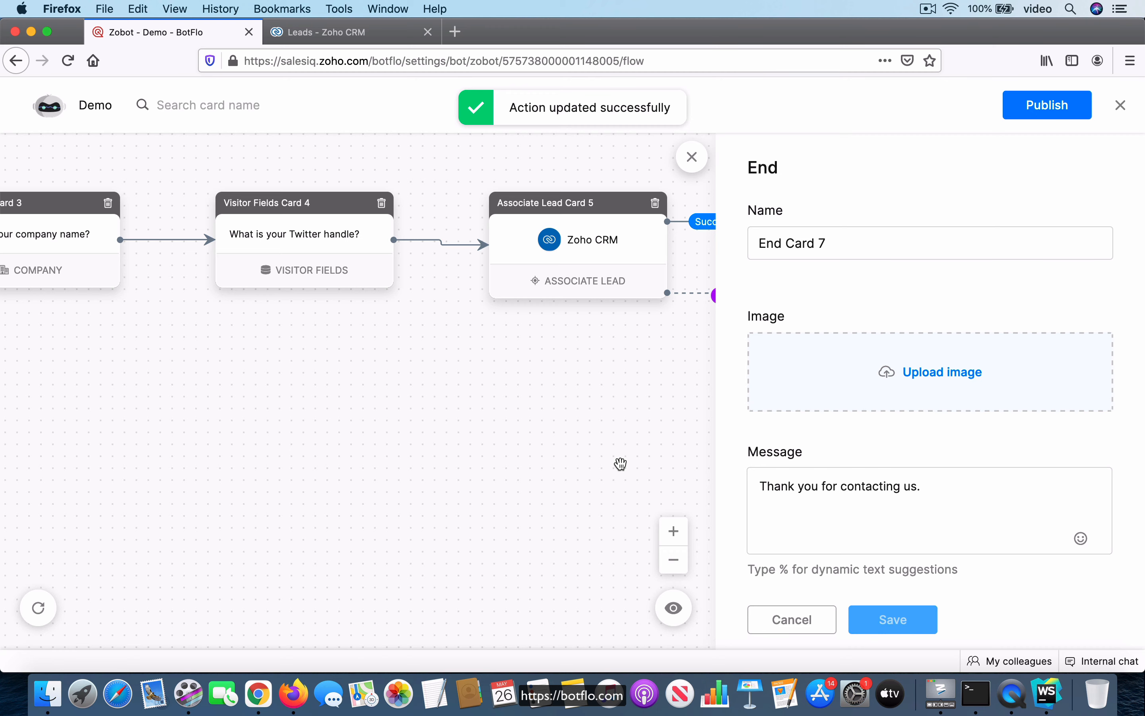
click(692, 159)
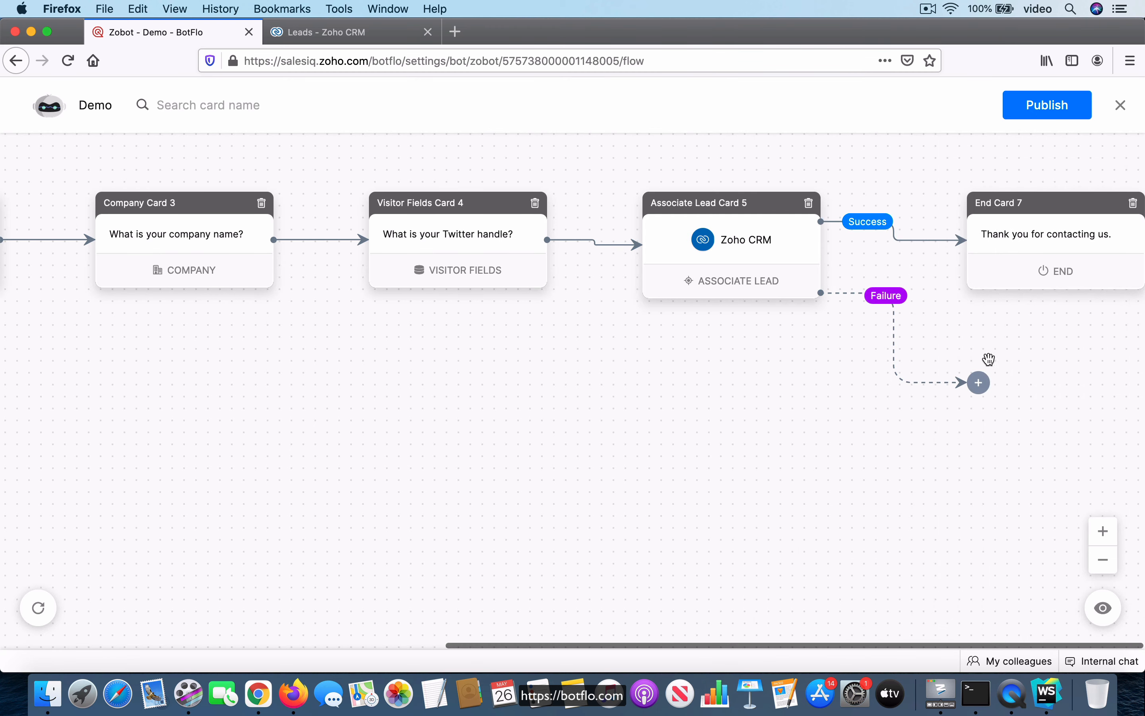
Attach an End block to the Failure path with the message "Sorry, something went wrong. Please try again later." and save it
click(978, 381)
scroll(1018, 478, down, 10)
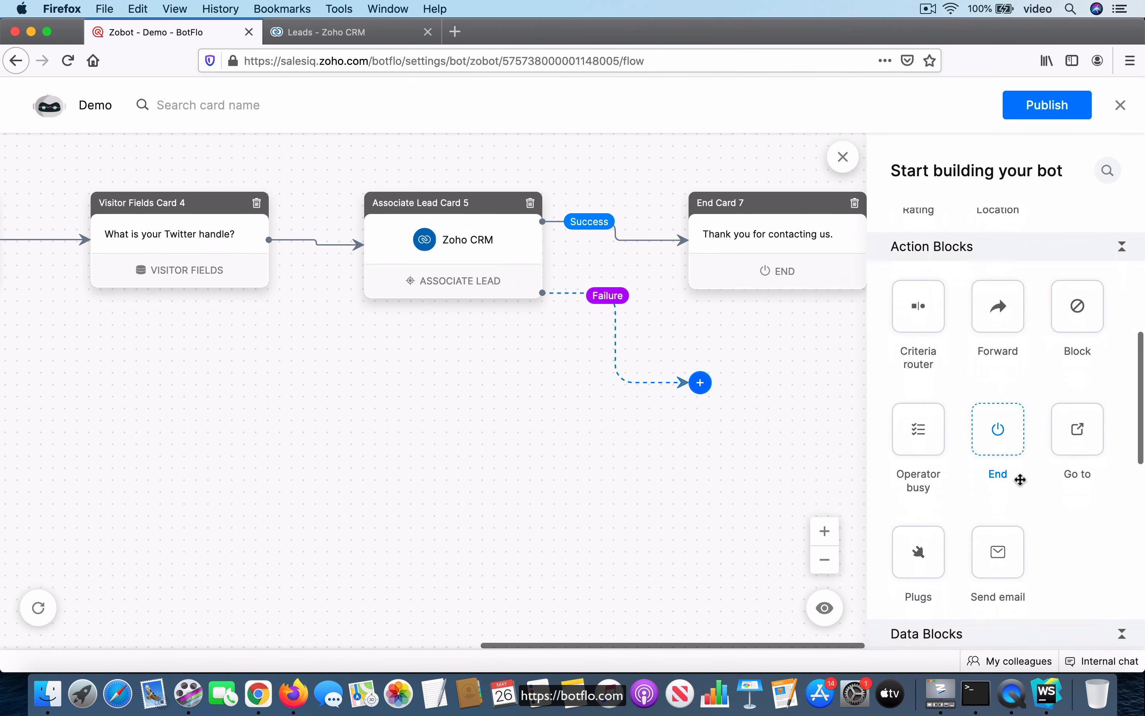
drag(998, 383, 733, 386)
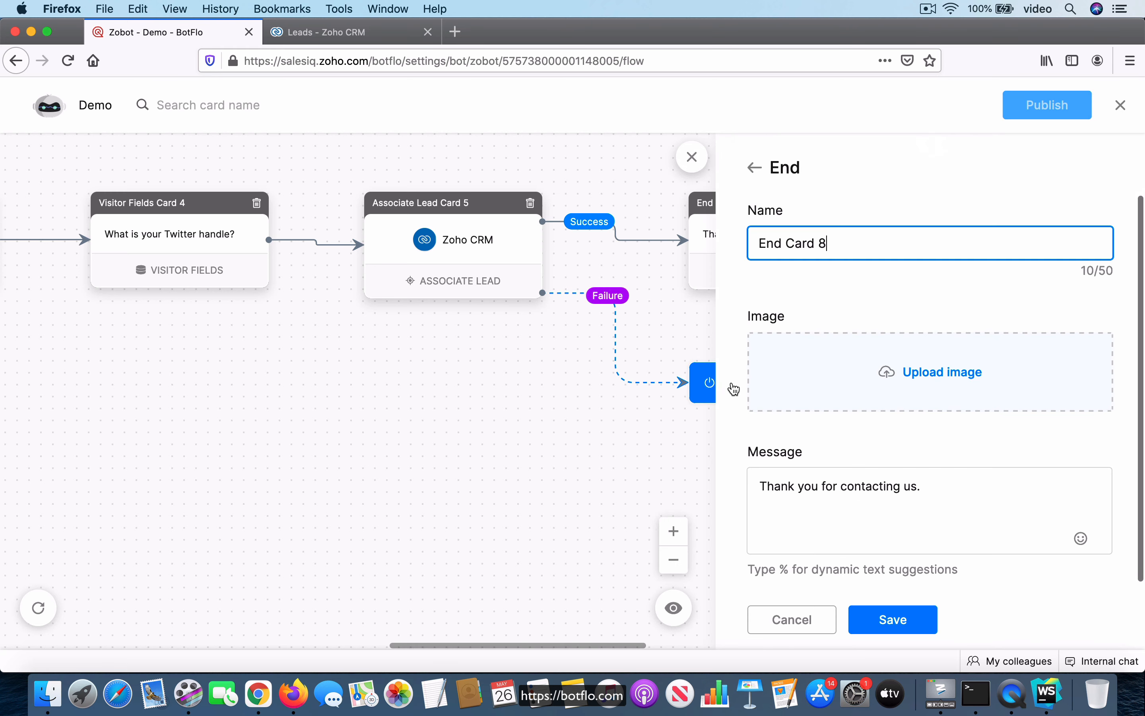
click(948, 494)
key(super+a)
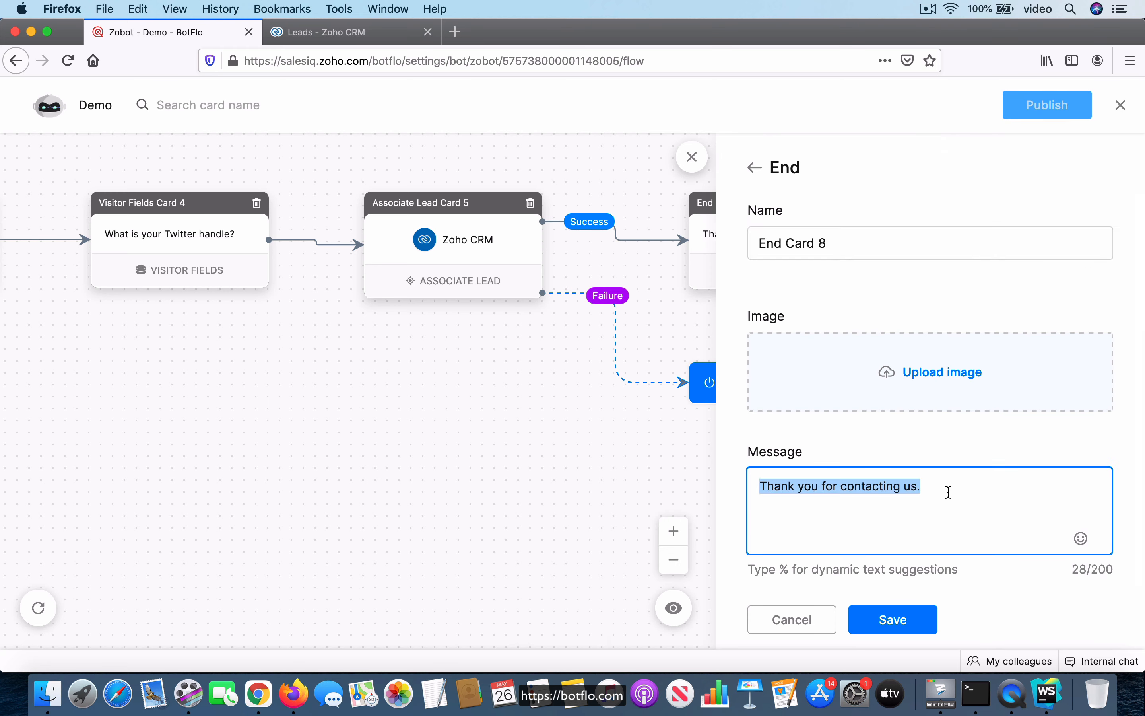
text(Sorry, something)
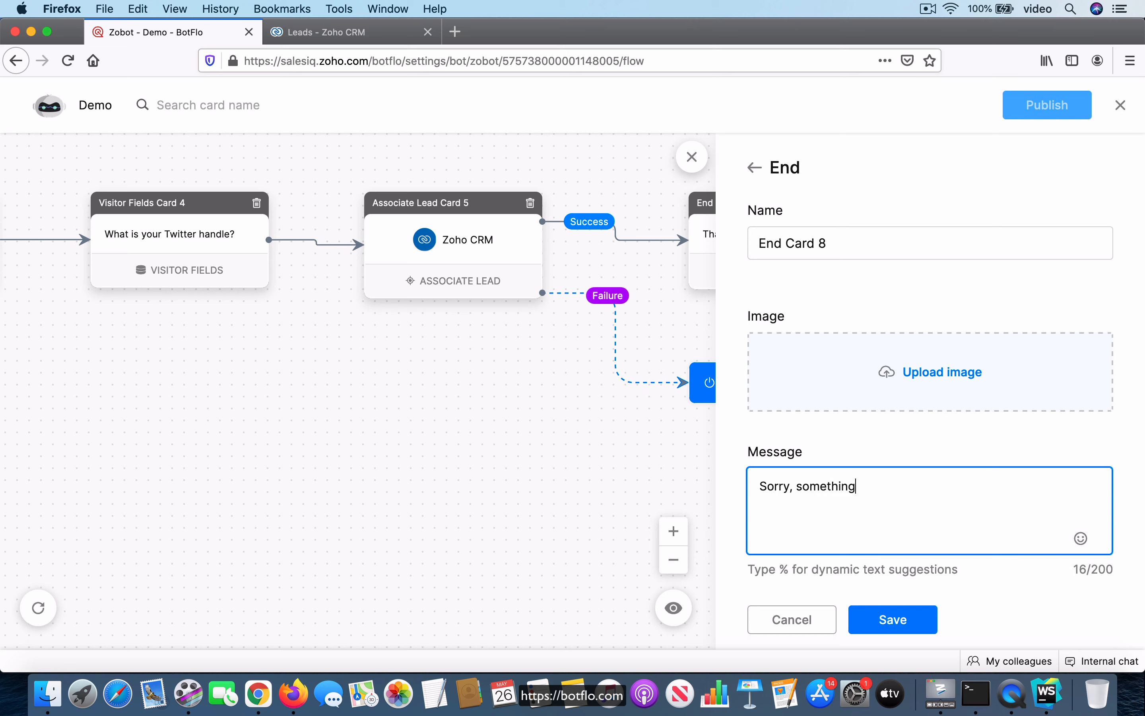
text( went wrong)
text(. Please try agai)
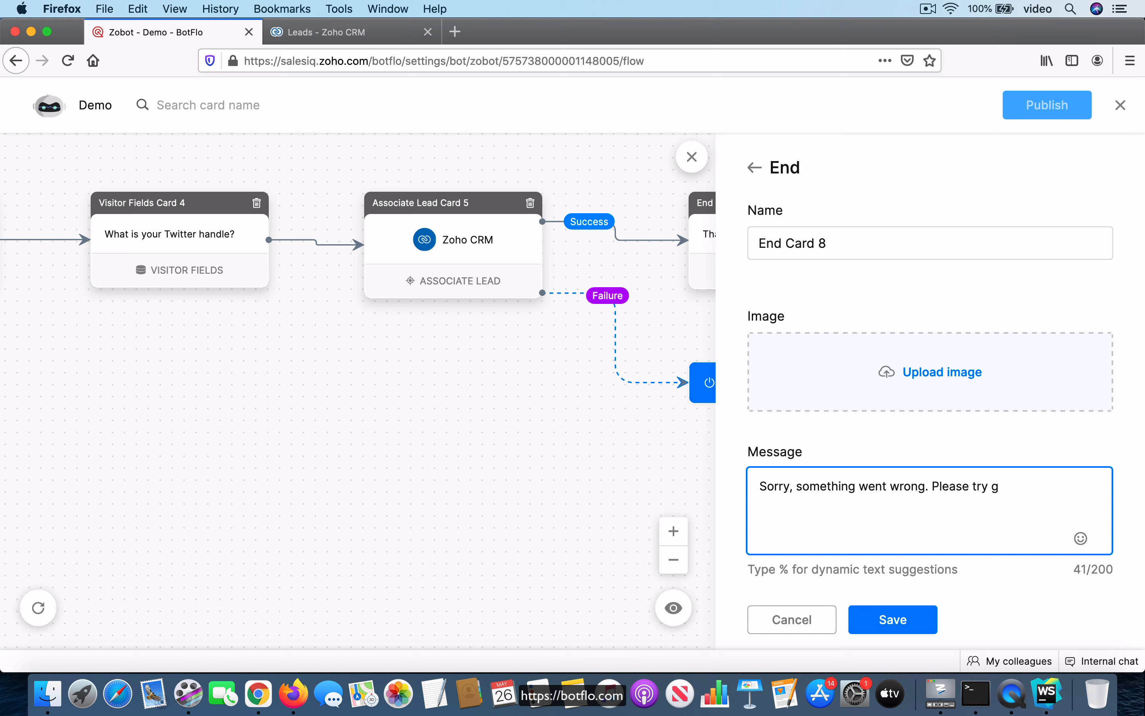
text(n later.)
click(921, 624)
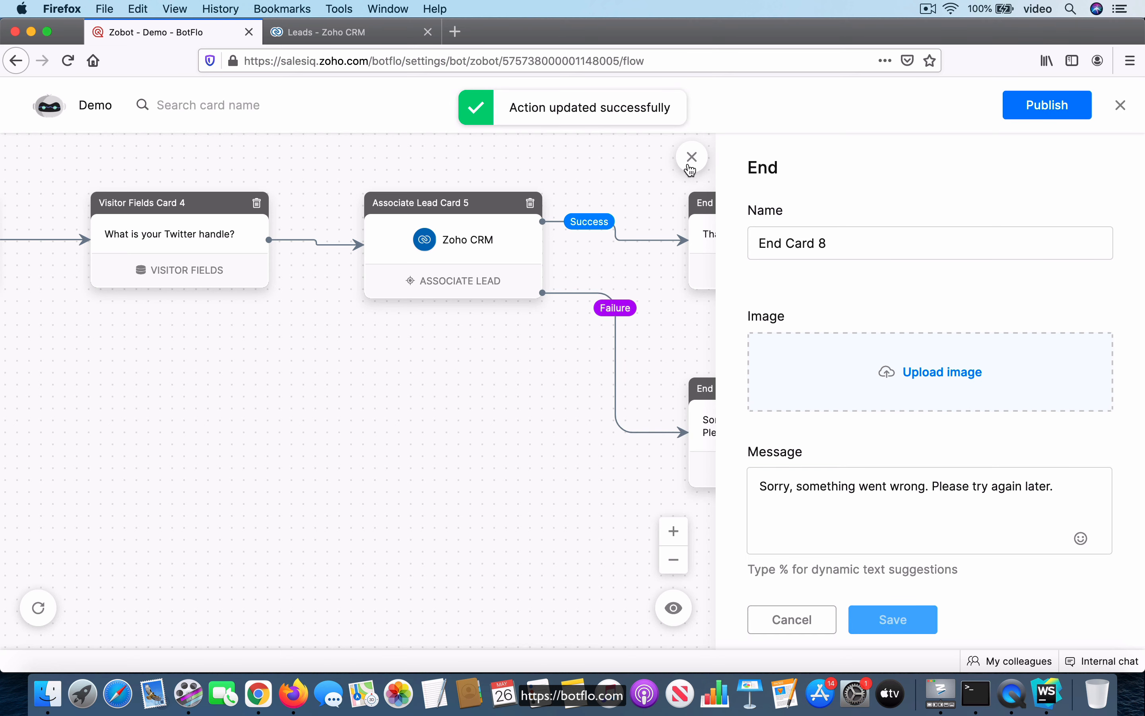
Publish the bot and, in a preview chat, answer the name question with the visitor's name
click(1052, 114)
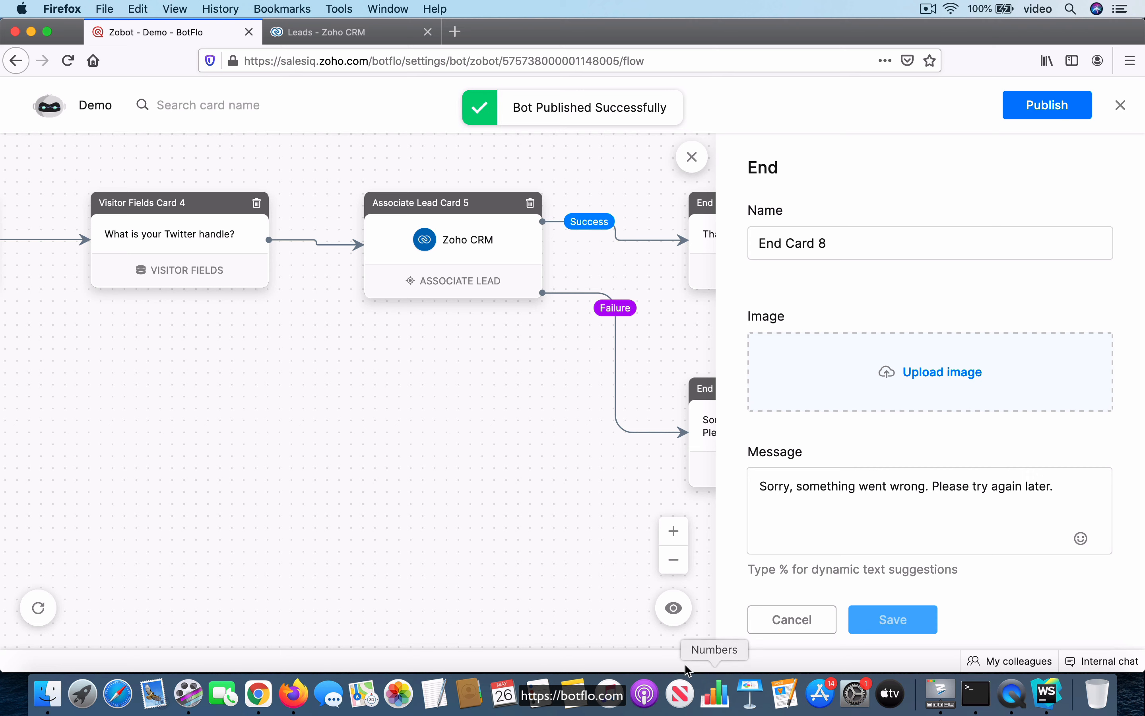
click(679, 614)
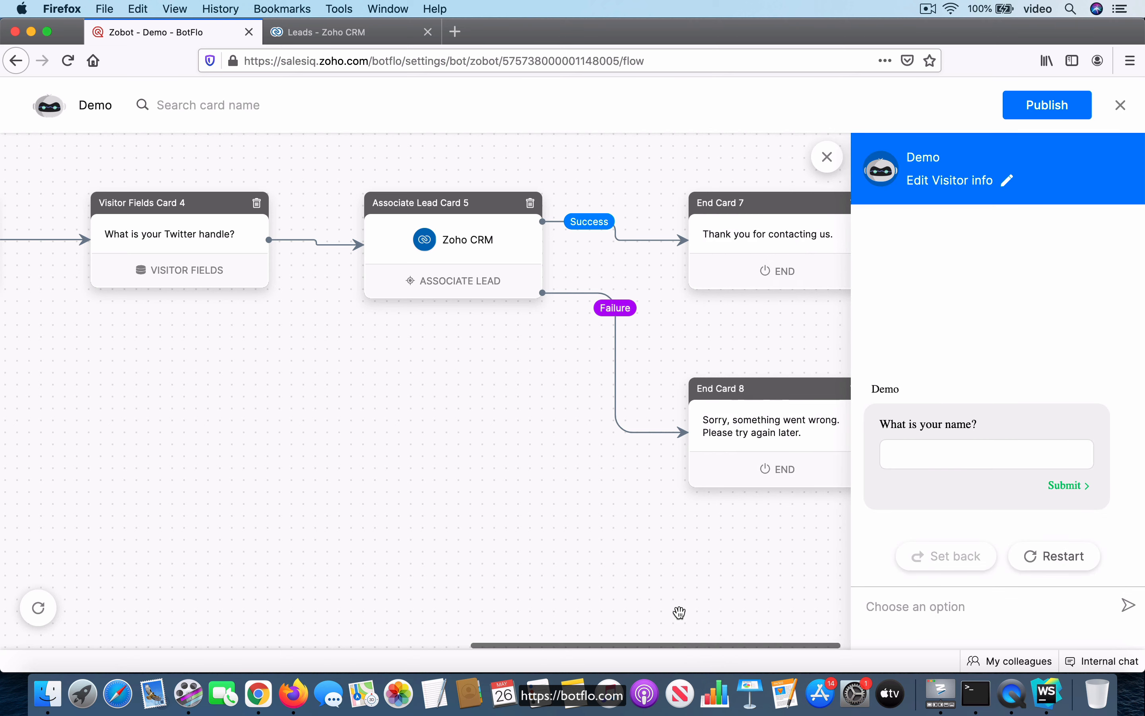
click(948, 453)
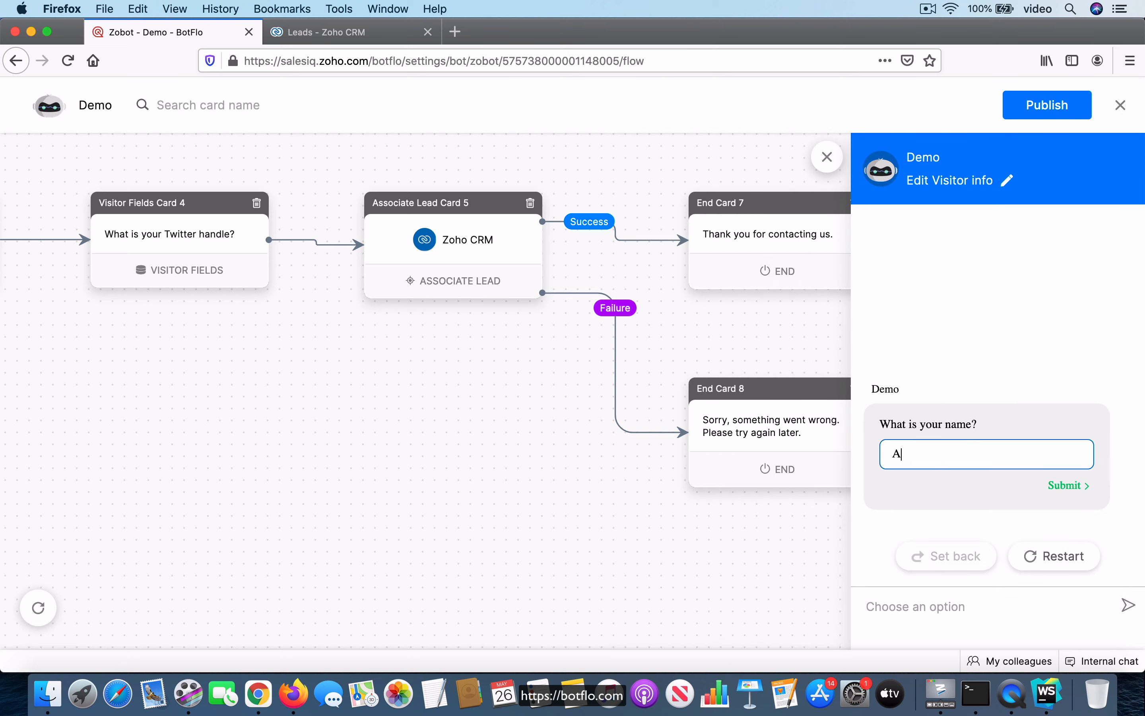
text(Aravind)
key(Return)
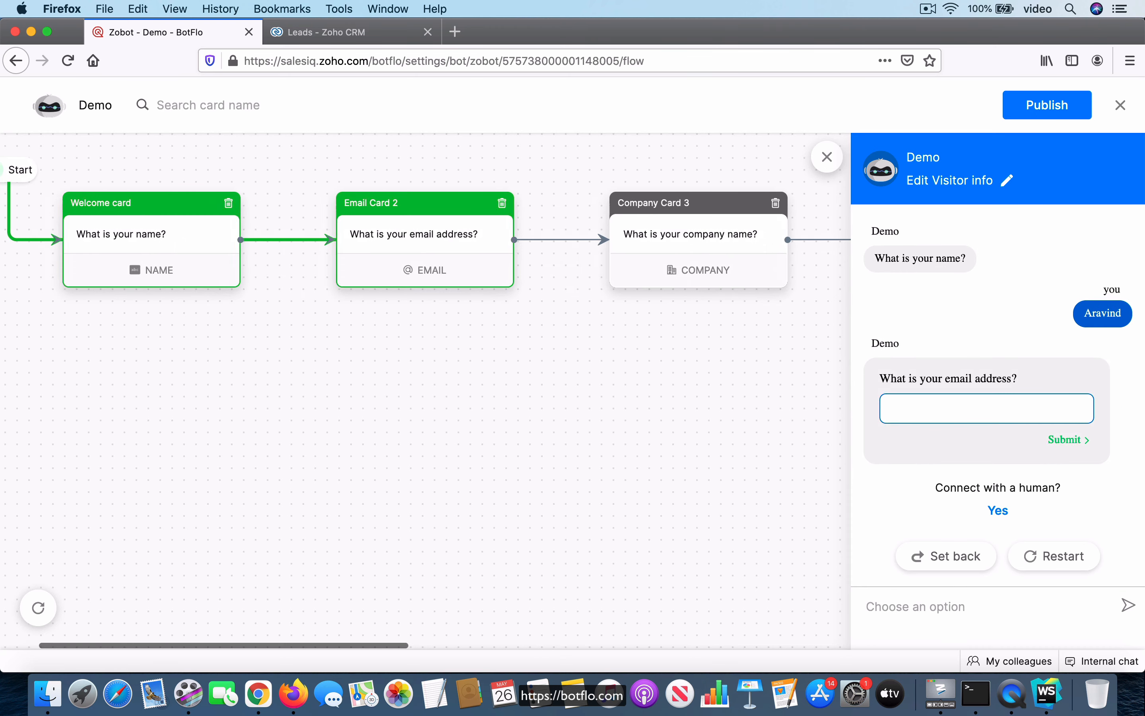
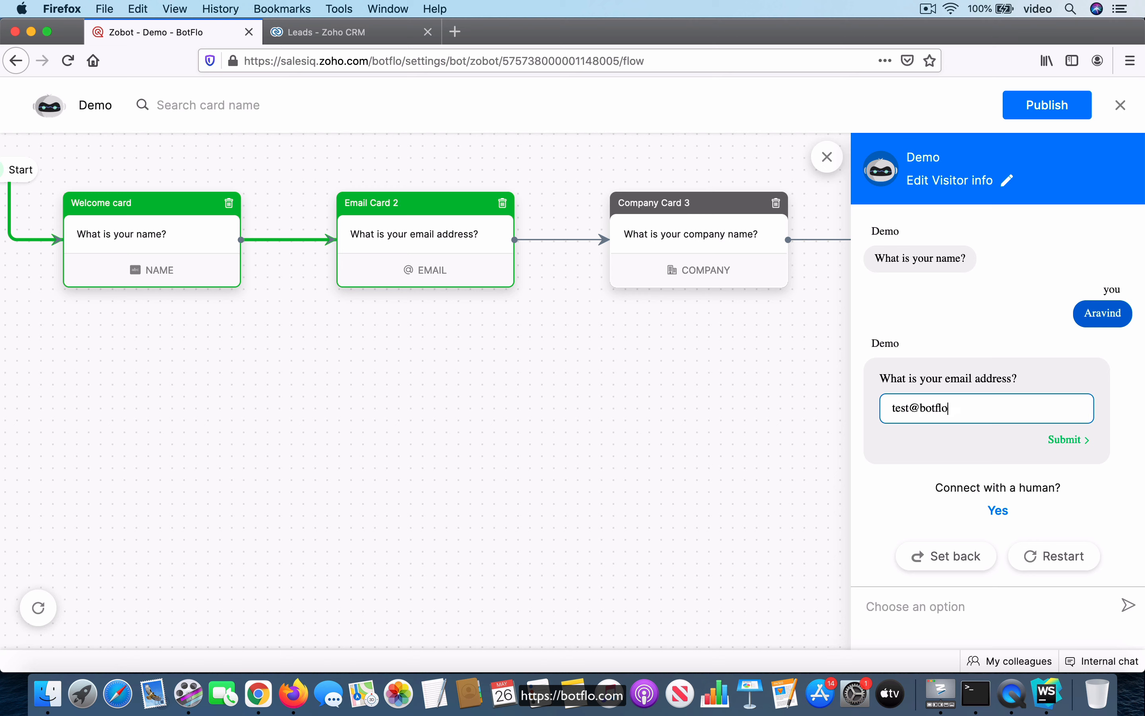
Answer the preview's email question with a test e-mail address
key(Return)
key(Return)
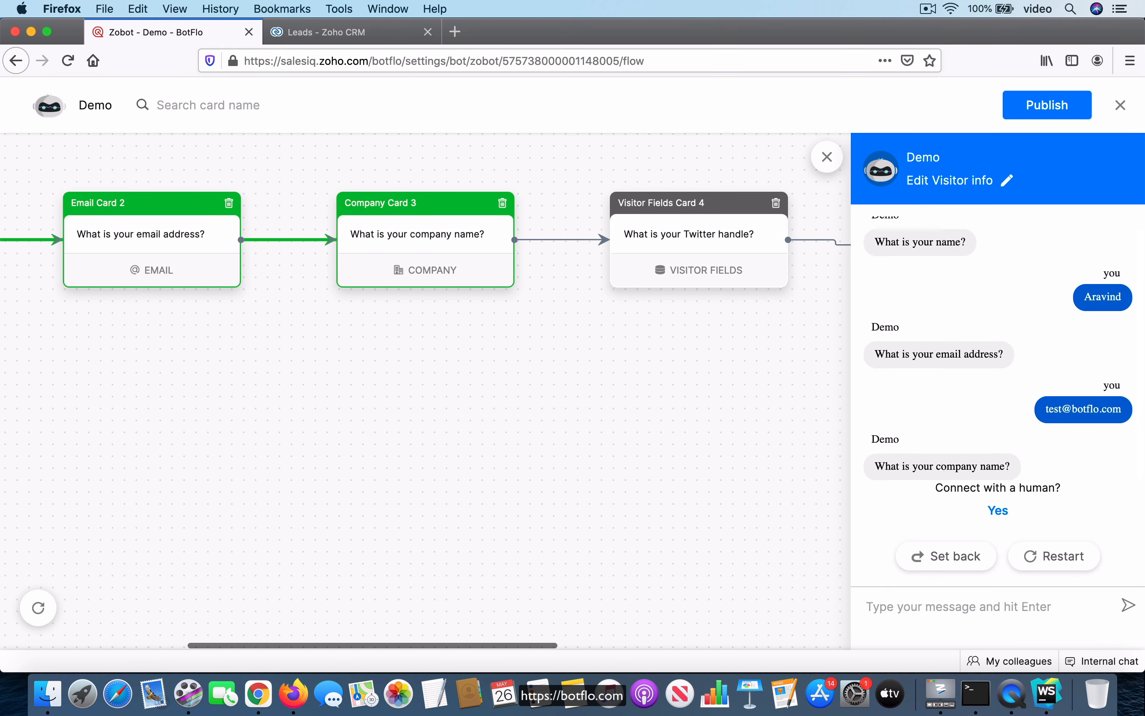
Answer the company question with BotFlo and the Twitter question with botfloapp, then close the preview
text(Bot)
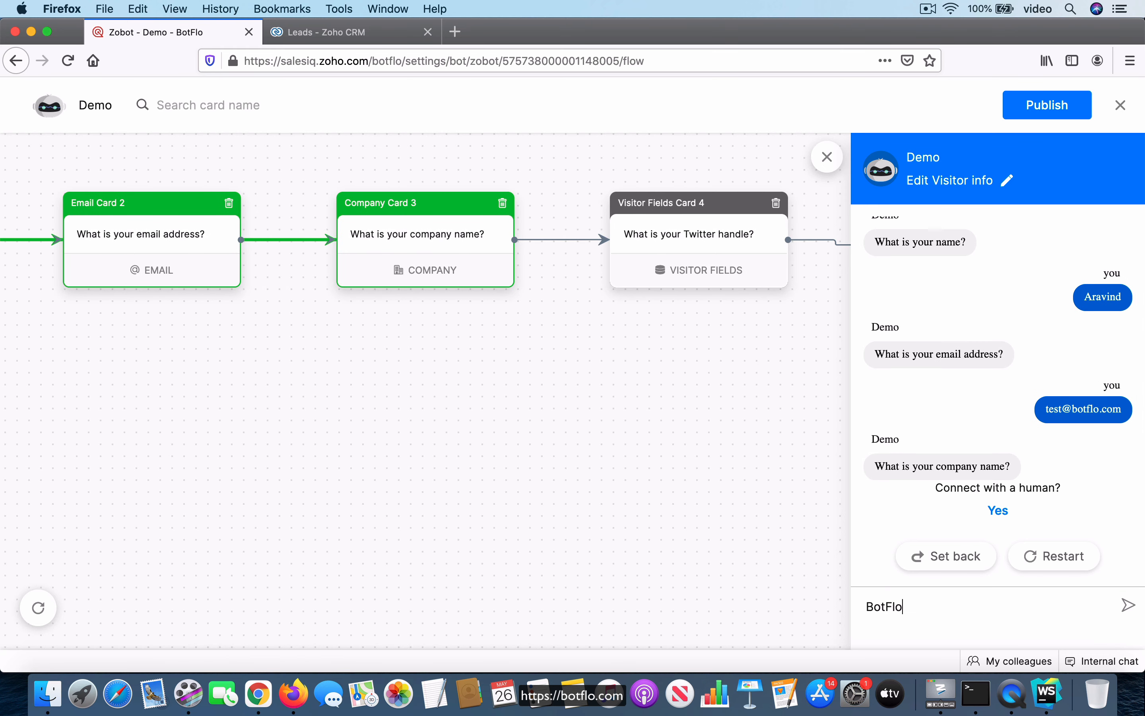
text(Flo)
key(Return)
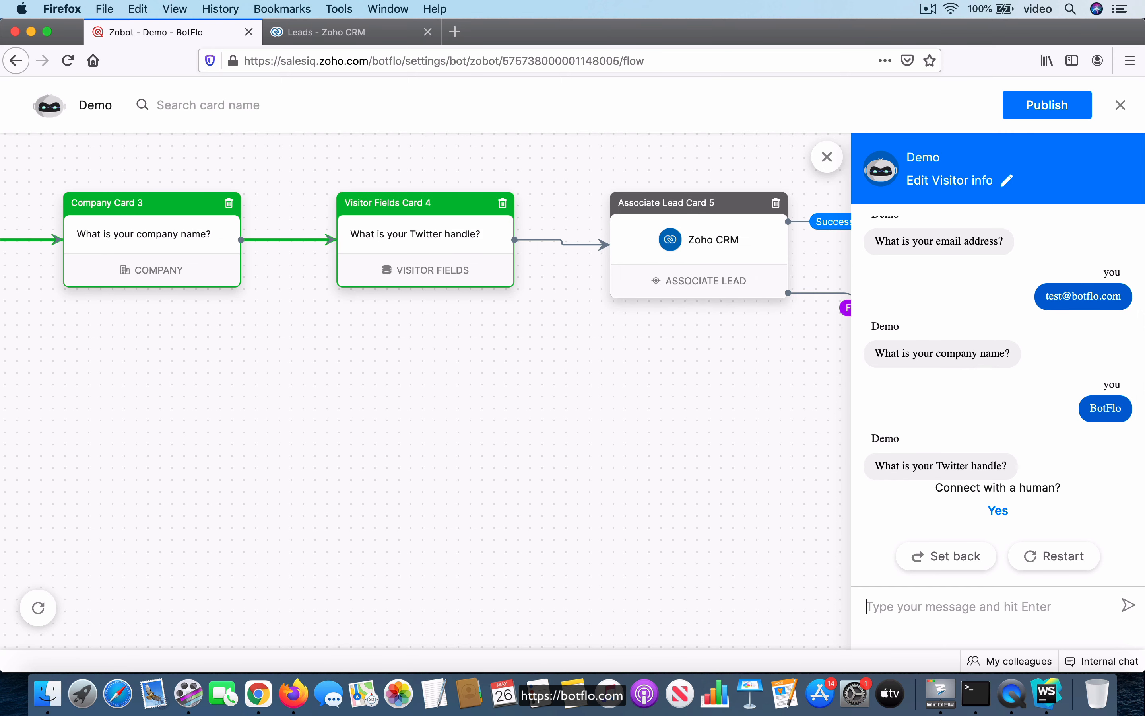
text(bot)
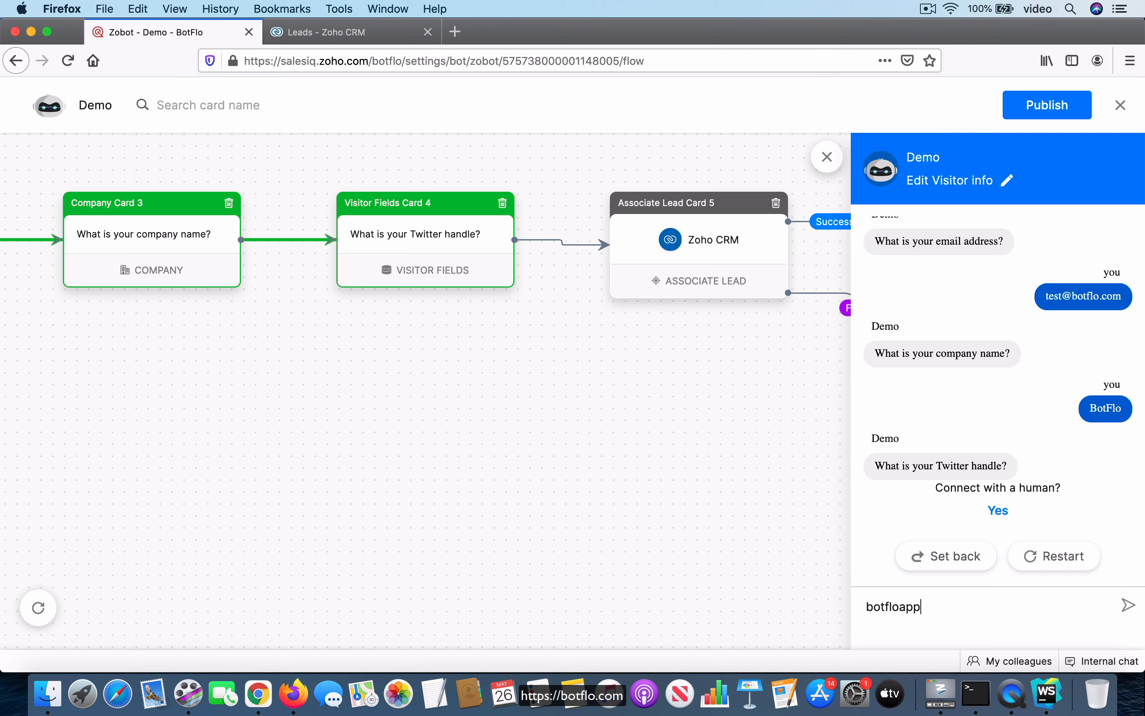
text(floapp)
key(Return)
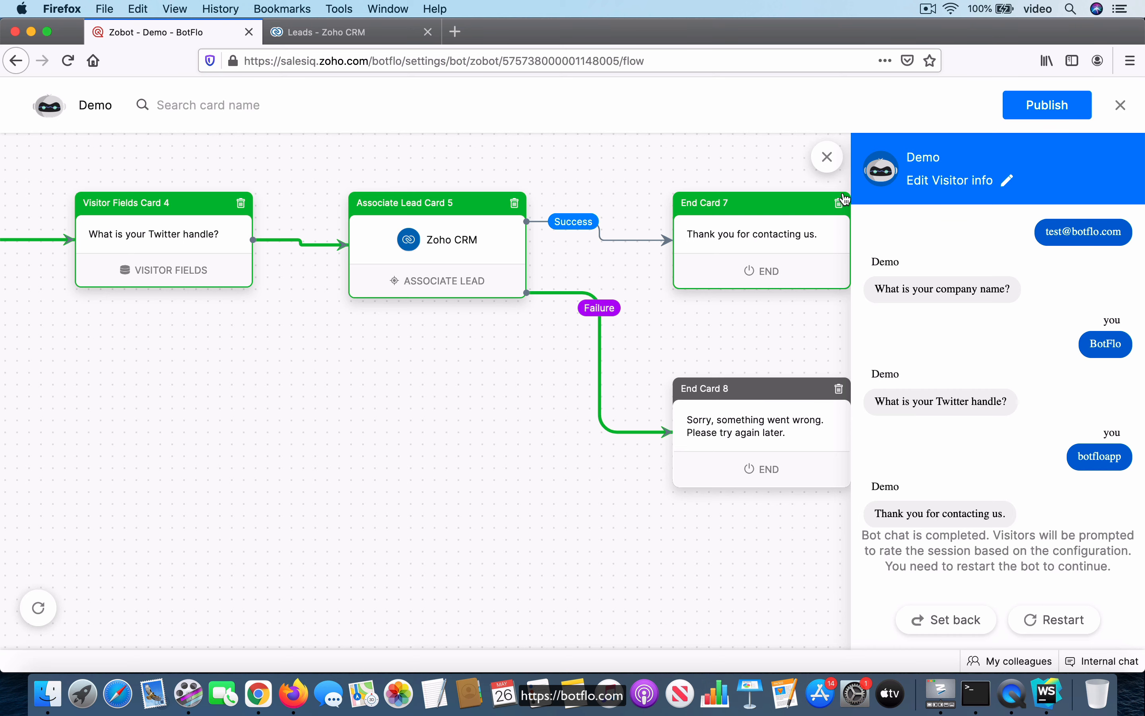
click(828, 156)
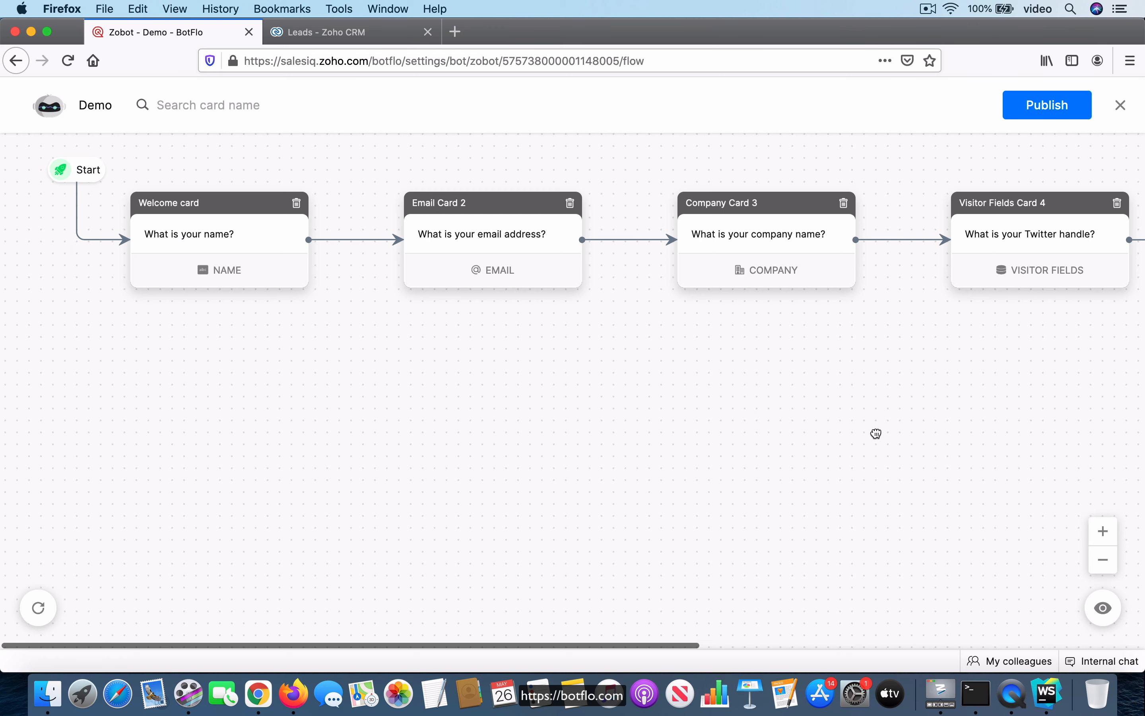
drag(874, 432, 540, 431)
drag(765, 454, 631, 447)
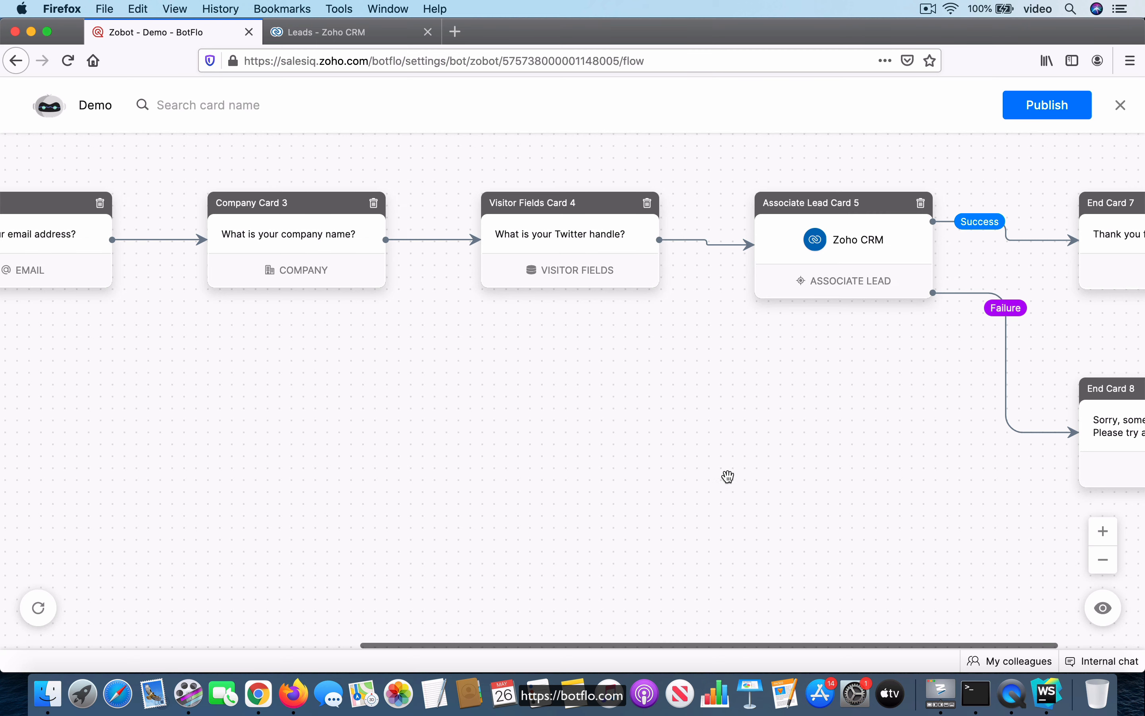
drag(761, 473, 669, 450)
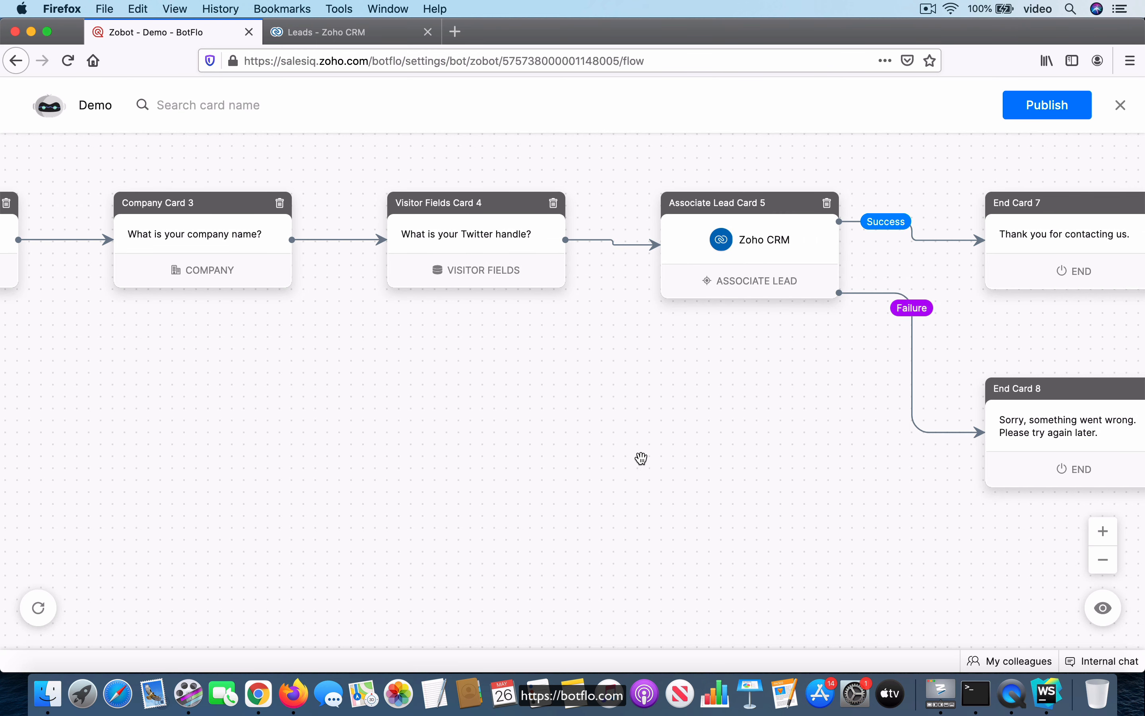
scroll(700, 465, right, 2)
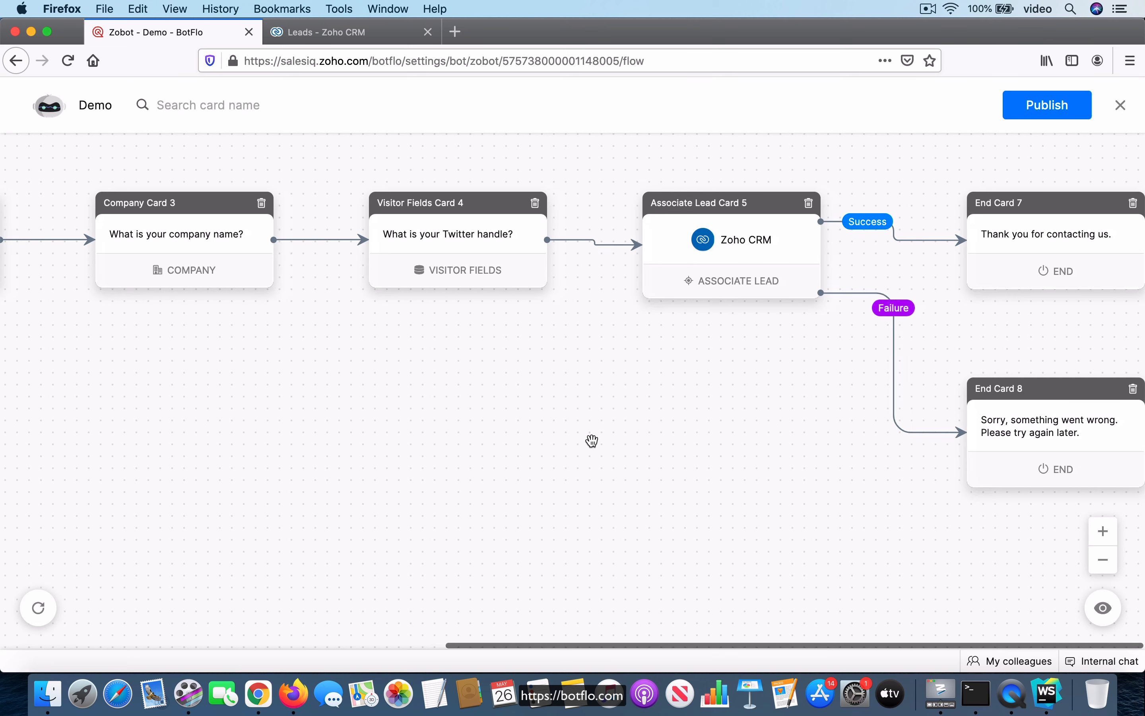